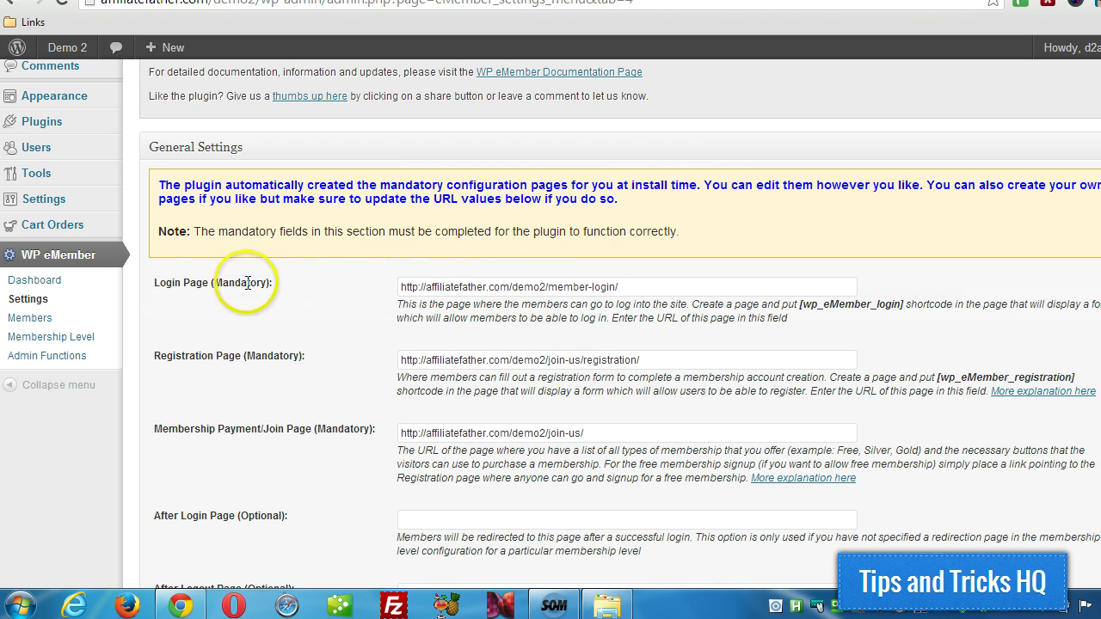
Examine the mandatory login, registration and membership payment/join page URLs in the eMember Pages/Forms settings
left_click_drag(160, 282, 171, 282)
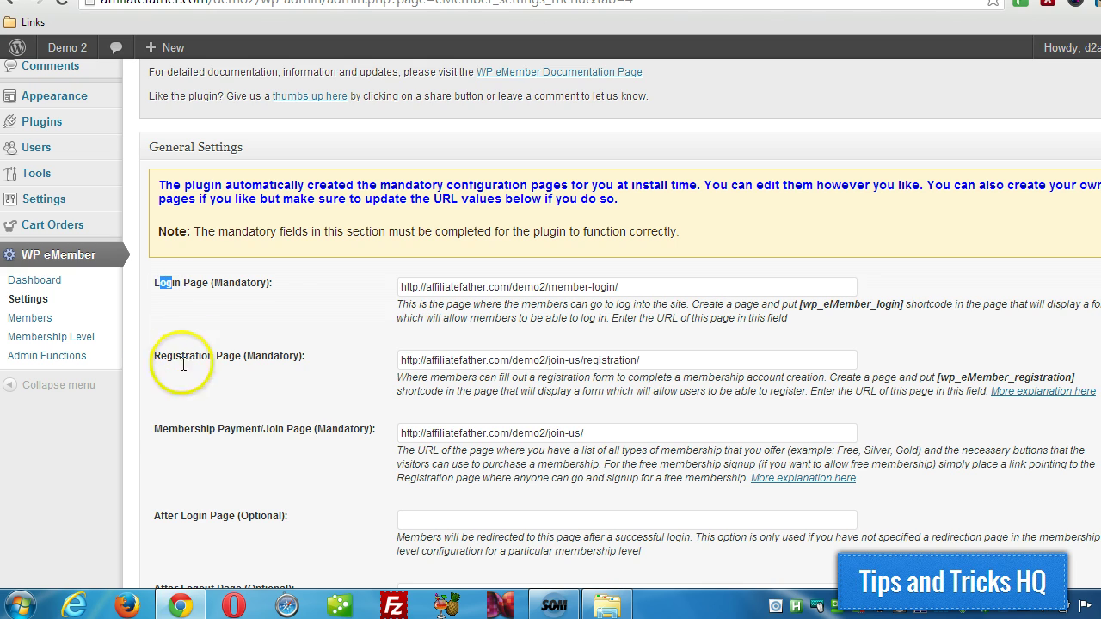
left_click_drag(262, 428, 290, 428)
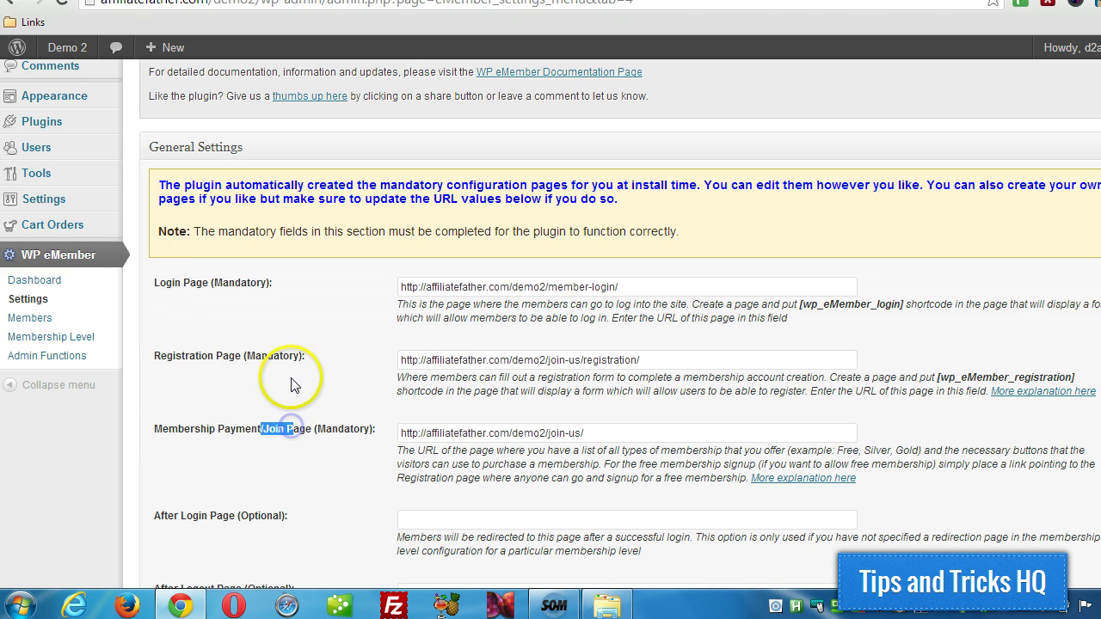
left_click(301, 311)
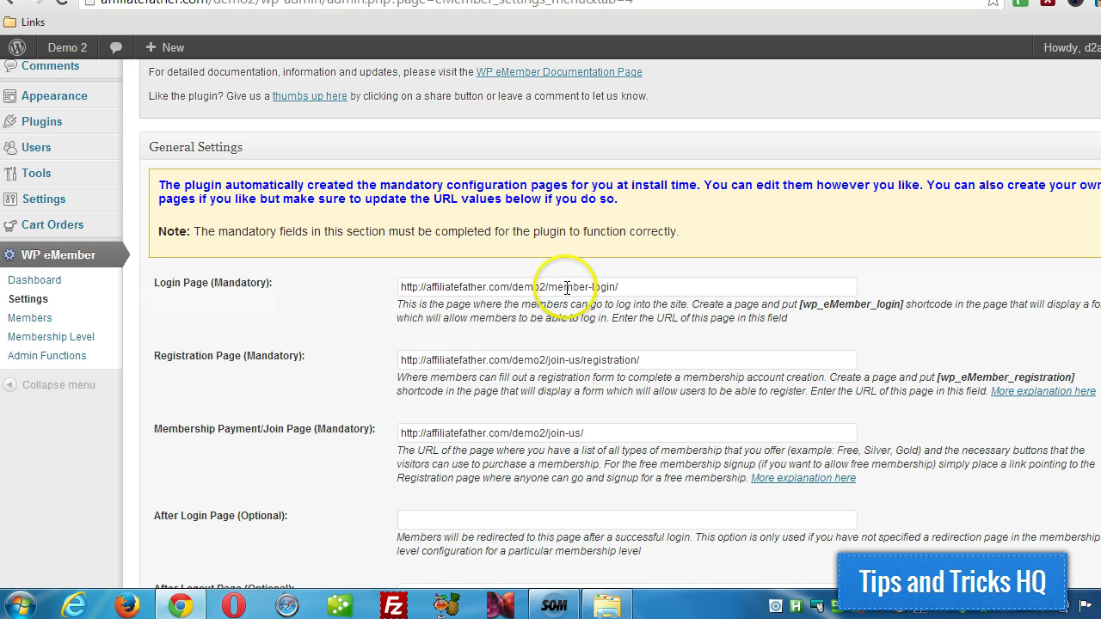
scroll(382, 154, "down", 1)
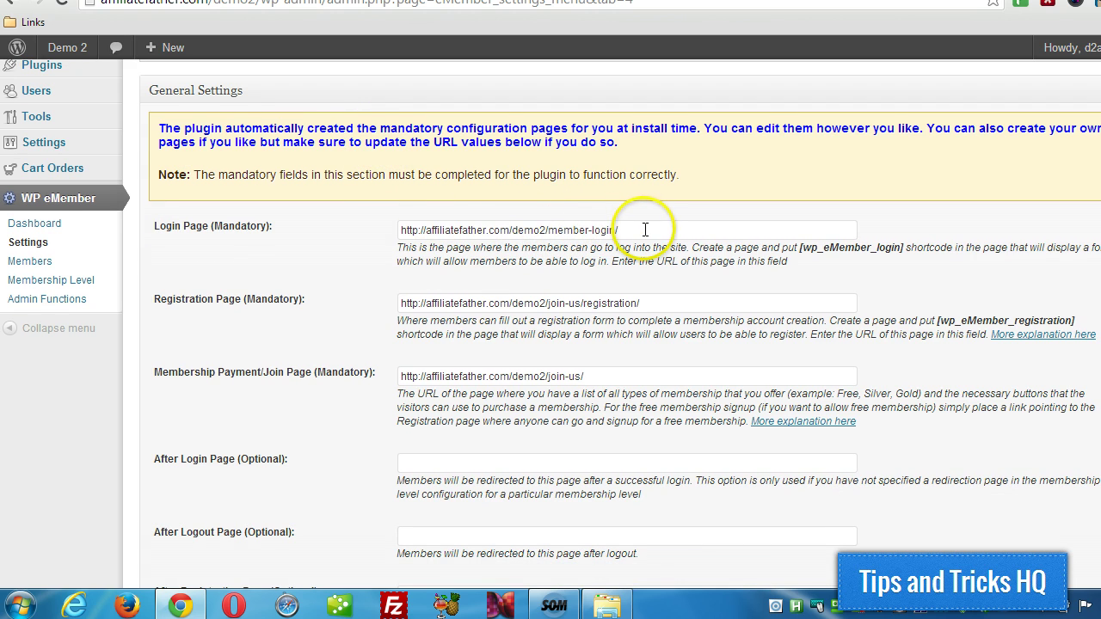
left_click_drag(644, 229, 528, 226)
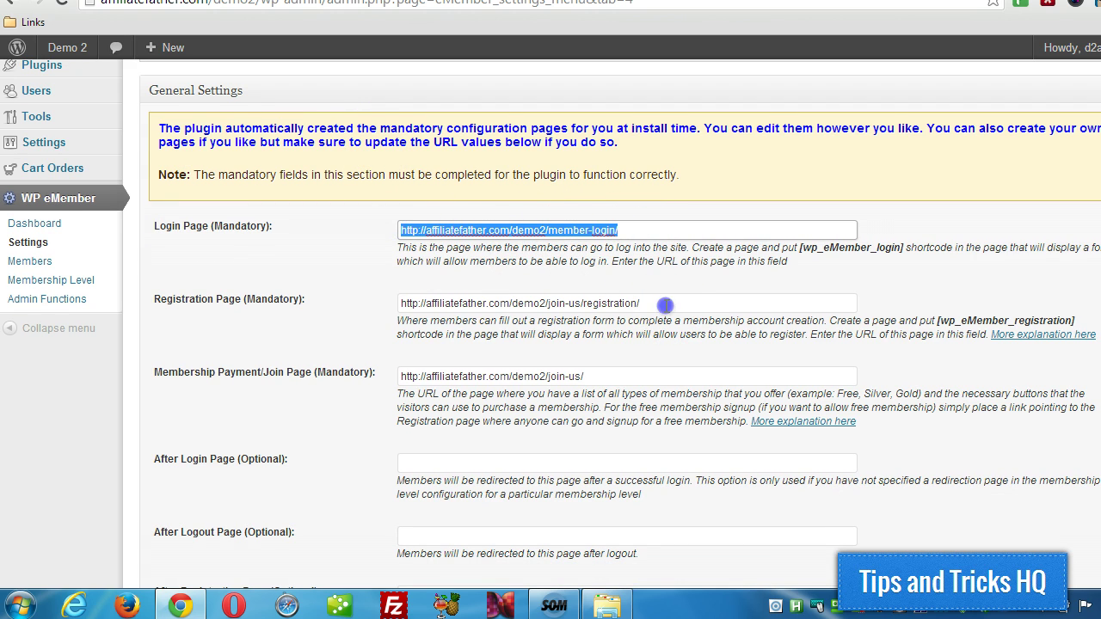
left_click_drag(643, 303, 380, 301)
left_click_drag(584, 376, 300, 376)
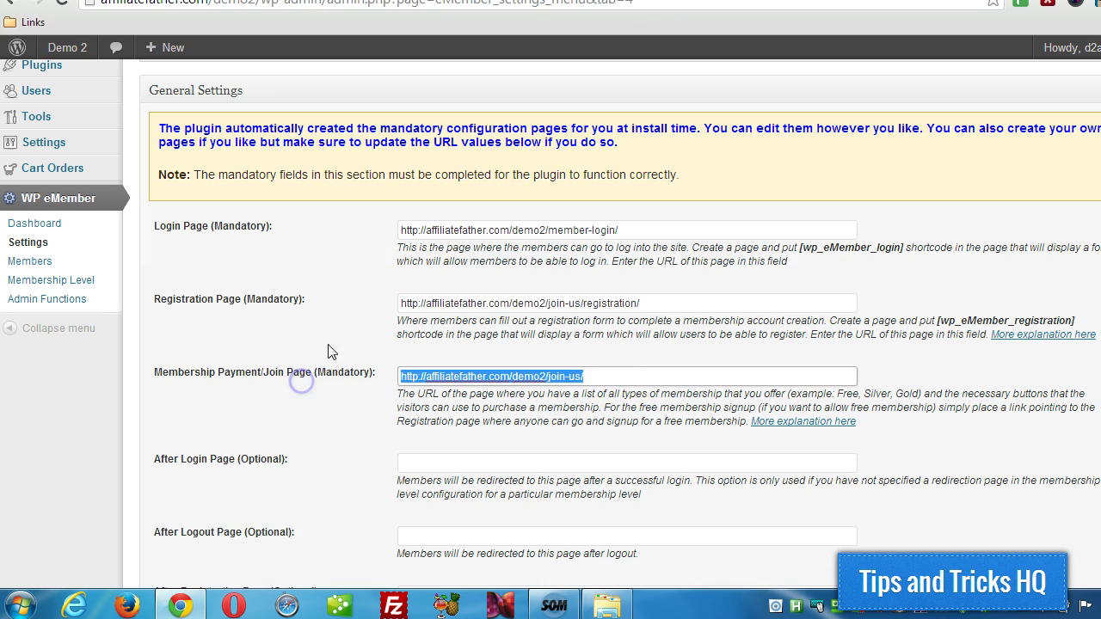
left_click(353, 297)
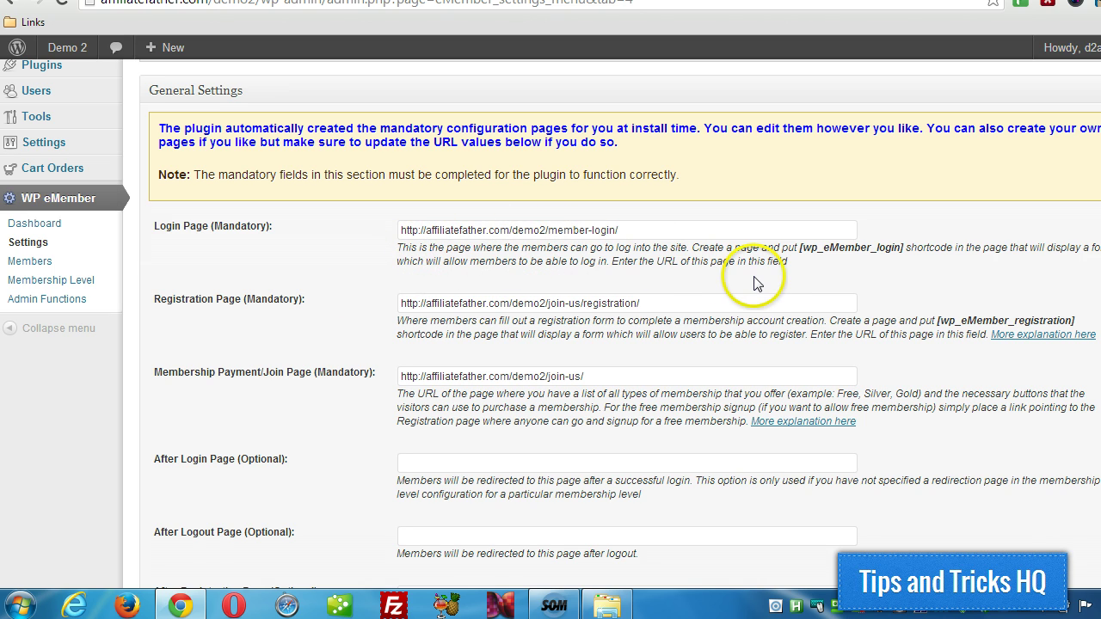
scroll(376, 301, "up", 2)
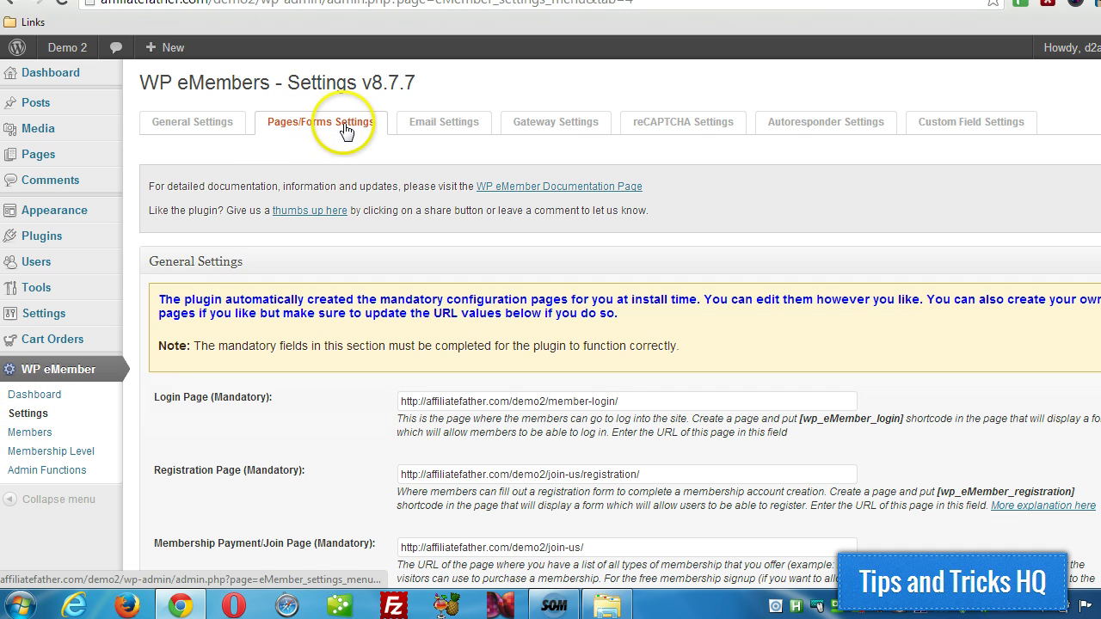
scroll(455, 287, "down", 1)
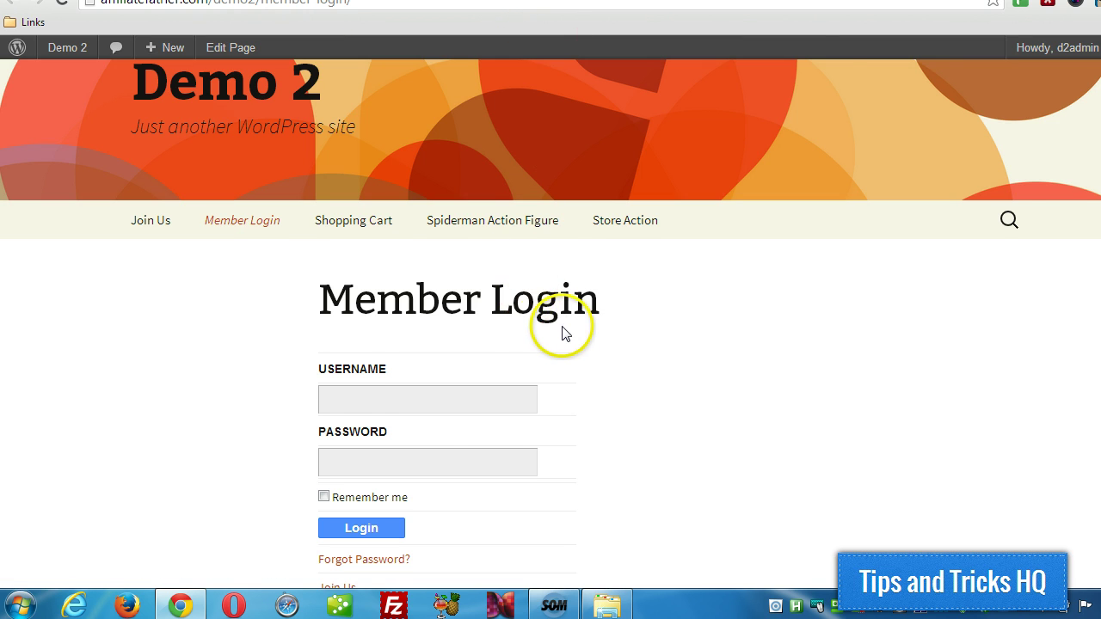
Look over the site's Member Login page and the form on the demo site's Registration page
scroll(560, 329, "down", 1)
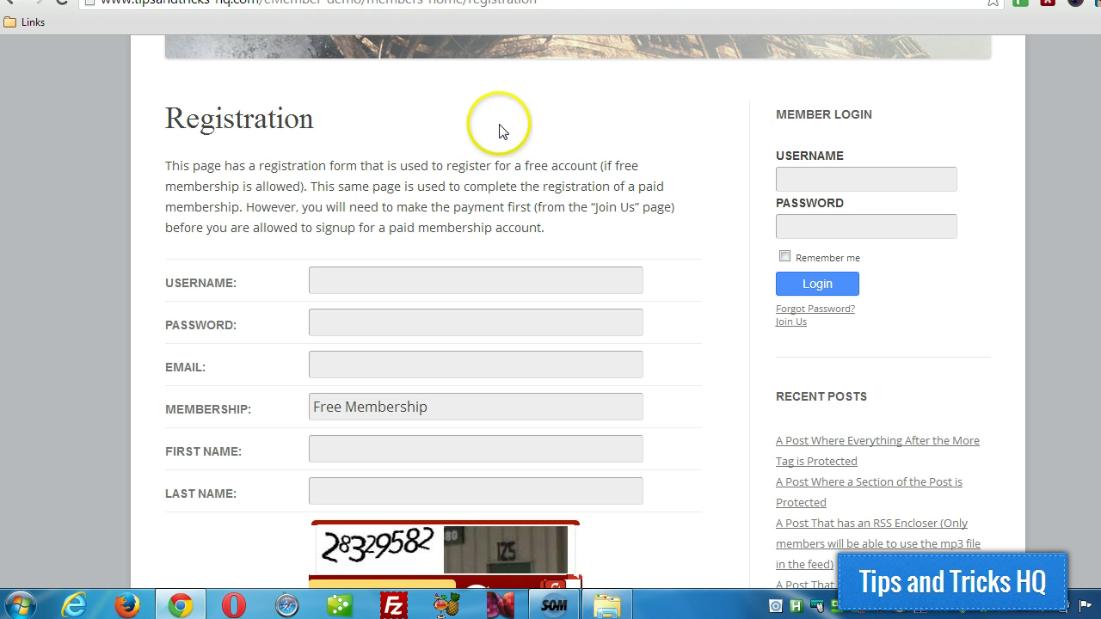
scroll(497, 129, "down", 1)
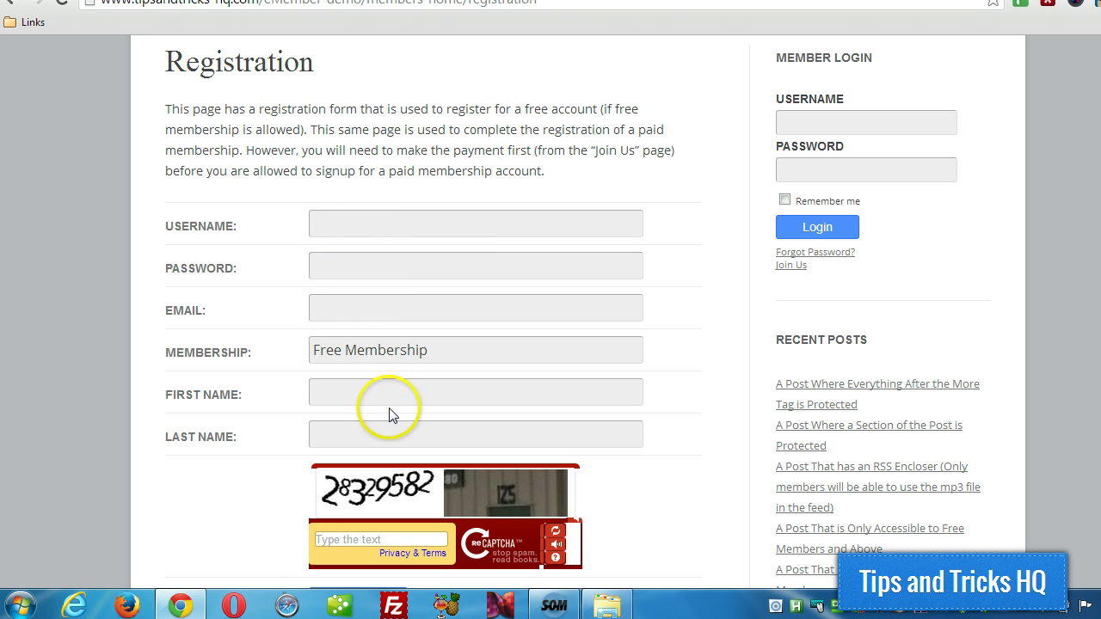
scroll(704, 314, "down", 1)
scroll(679, 279, "up", 1)
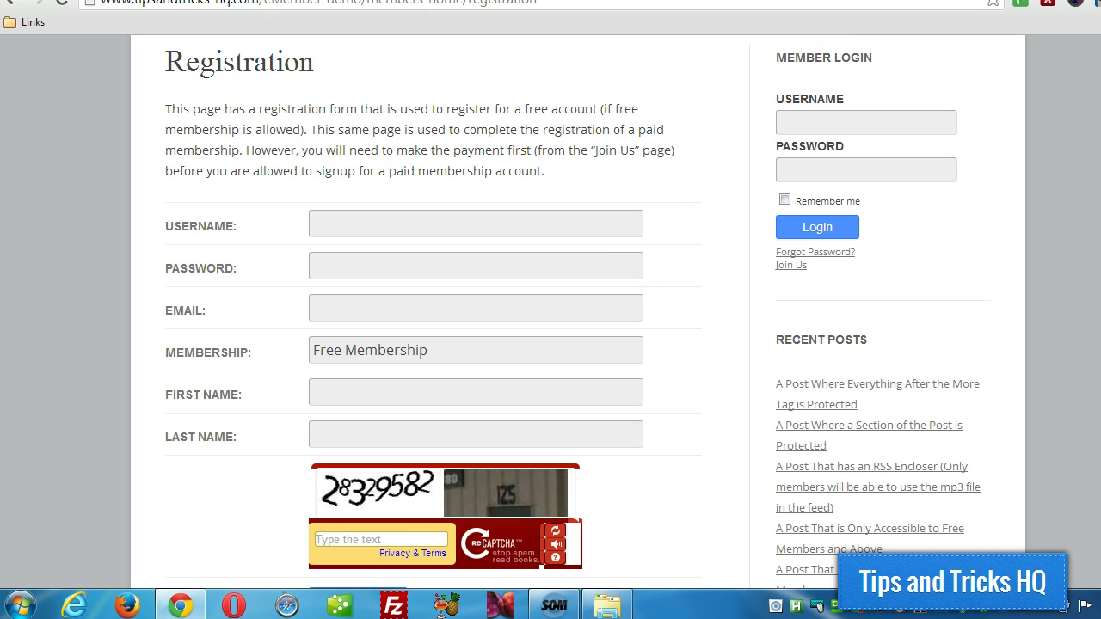
Examine the demo site's Join Us page, including the membership comparison table and the Free, Silver and Gold sign-up options
key("alt+Left")
scroll(720, 123, "up", 2)
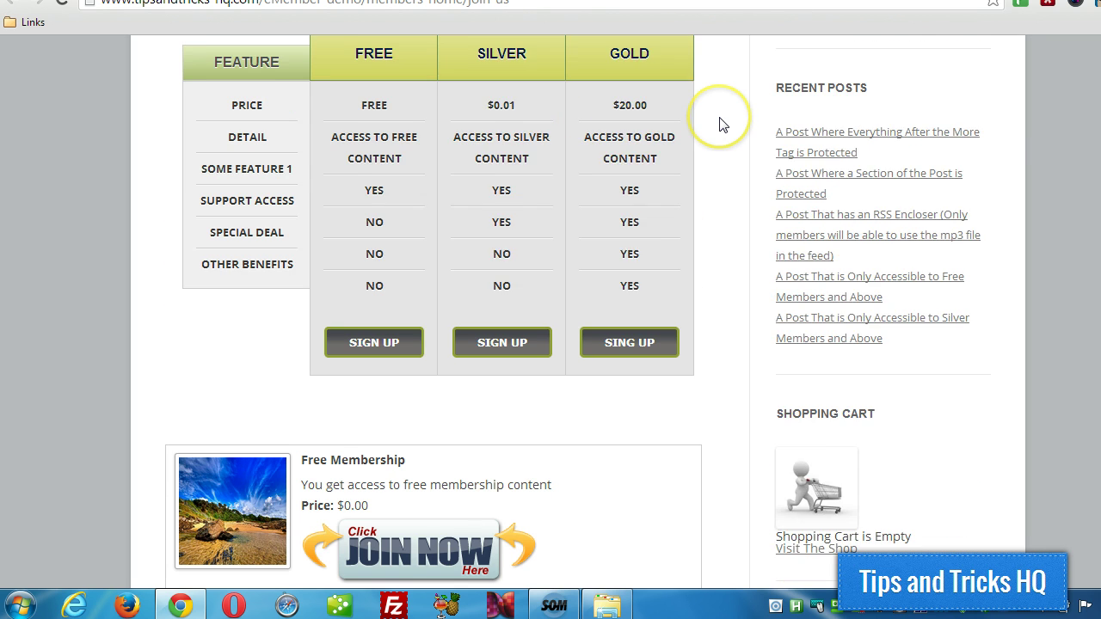
scroll(567, 112, "up", 3)
scroll(386, 143, "down", 5)
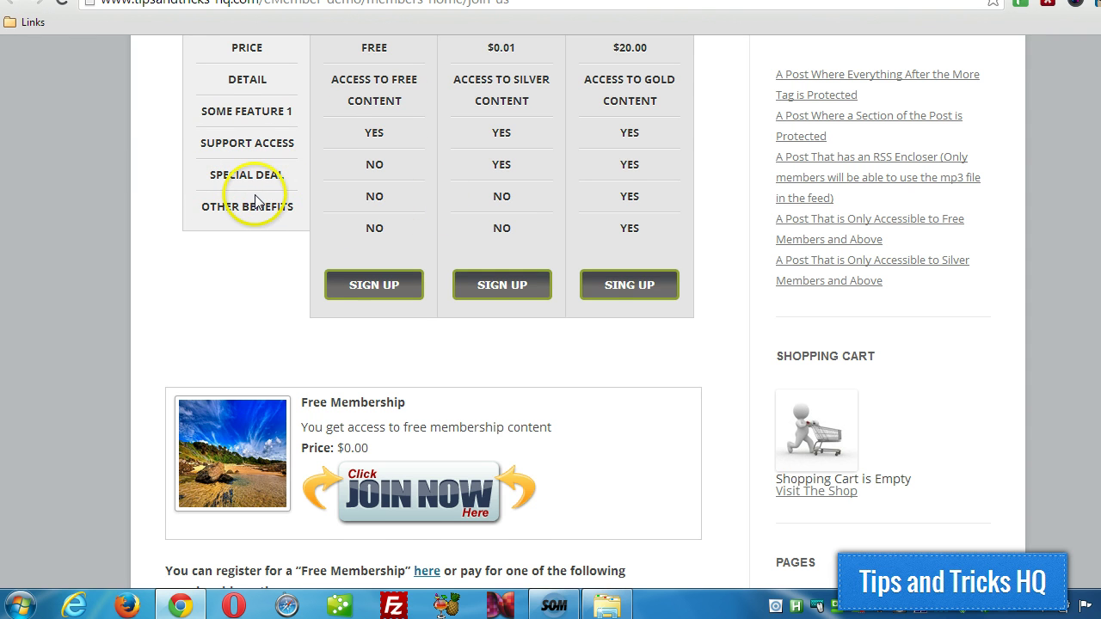
scroll(255, 201, "up", 2)
scroll(256, 202, "down", 4)
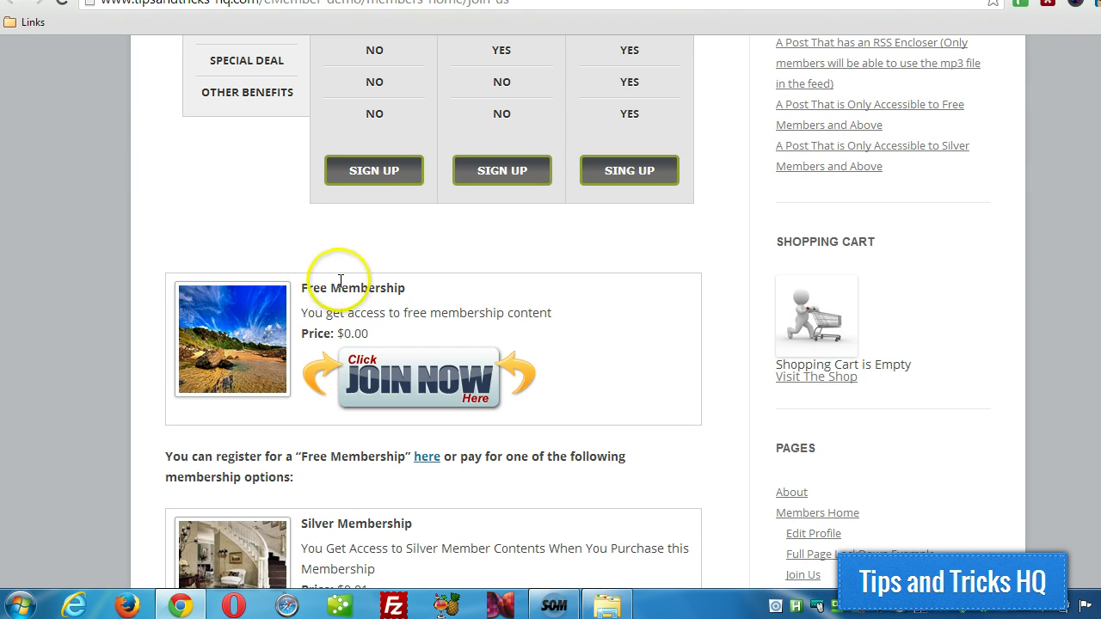
scroll(516, 273, "down", 2)
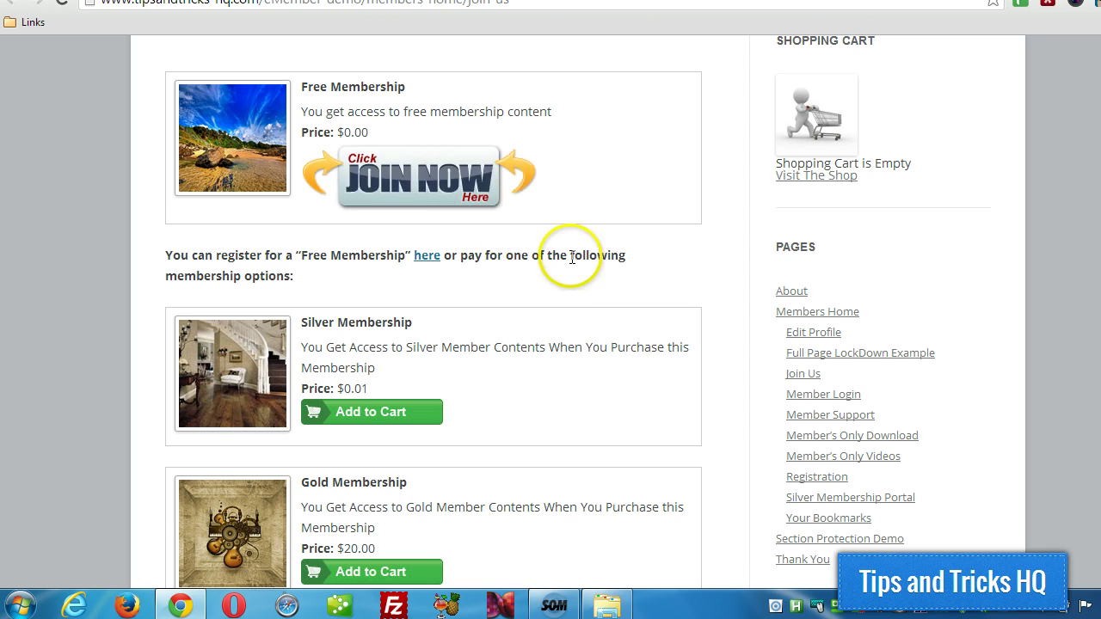
scroll(337, 302, "down", 1)
scroll(508, 307, "down", 2)
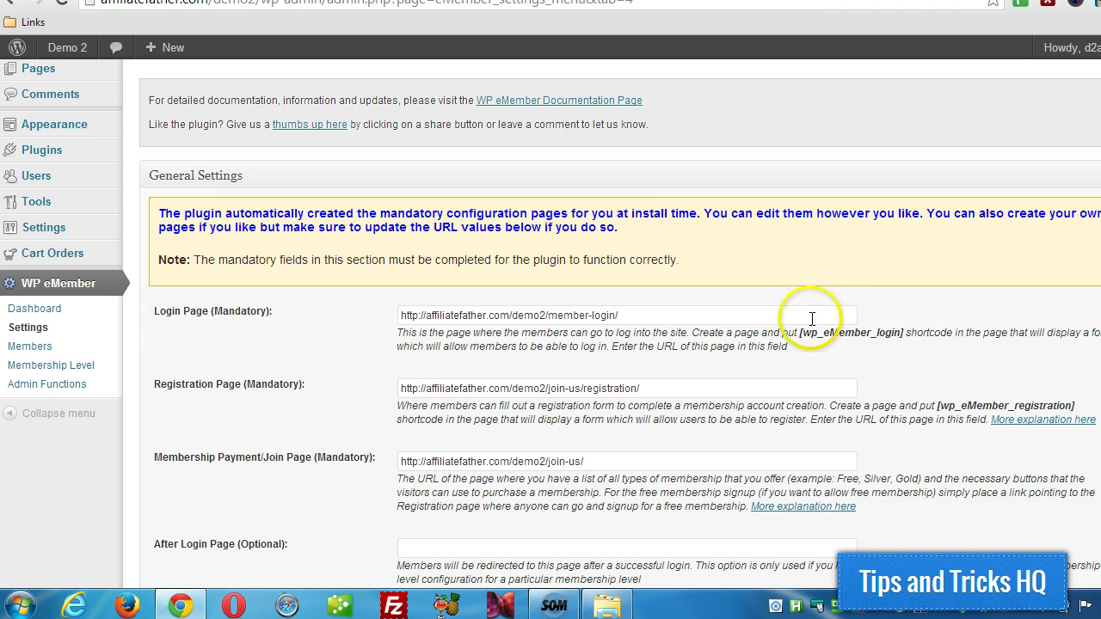
Copy the [wp_eMember_login] shortcode from the Login Page description in the eMember settings
scroll(761, 348, "down", 1)
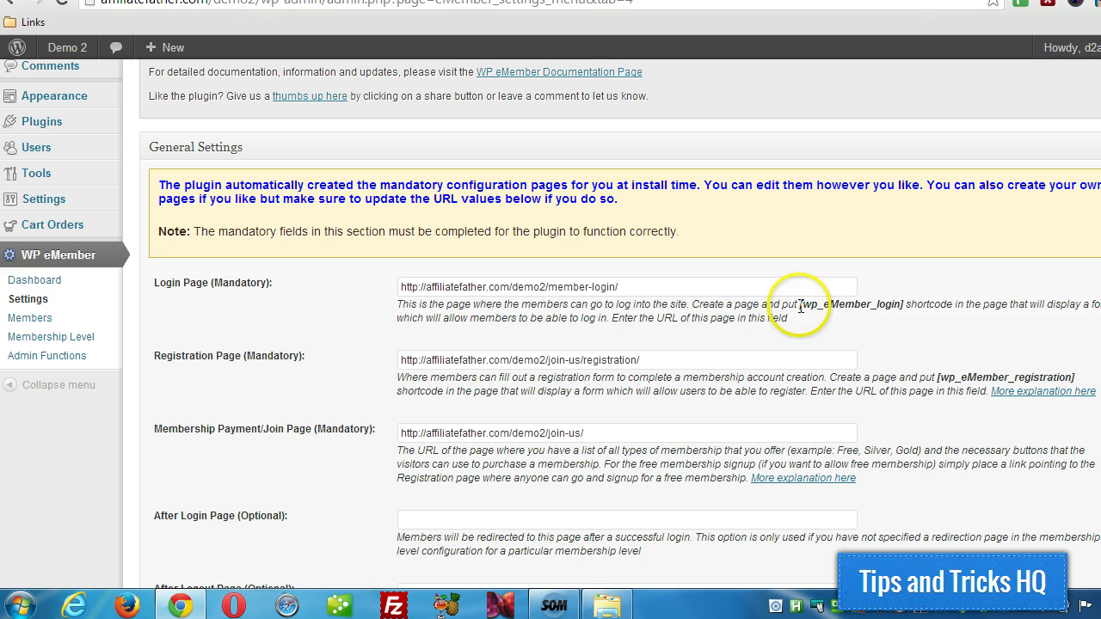
left_click(833, 304)
right_click(905, 304)
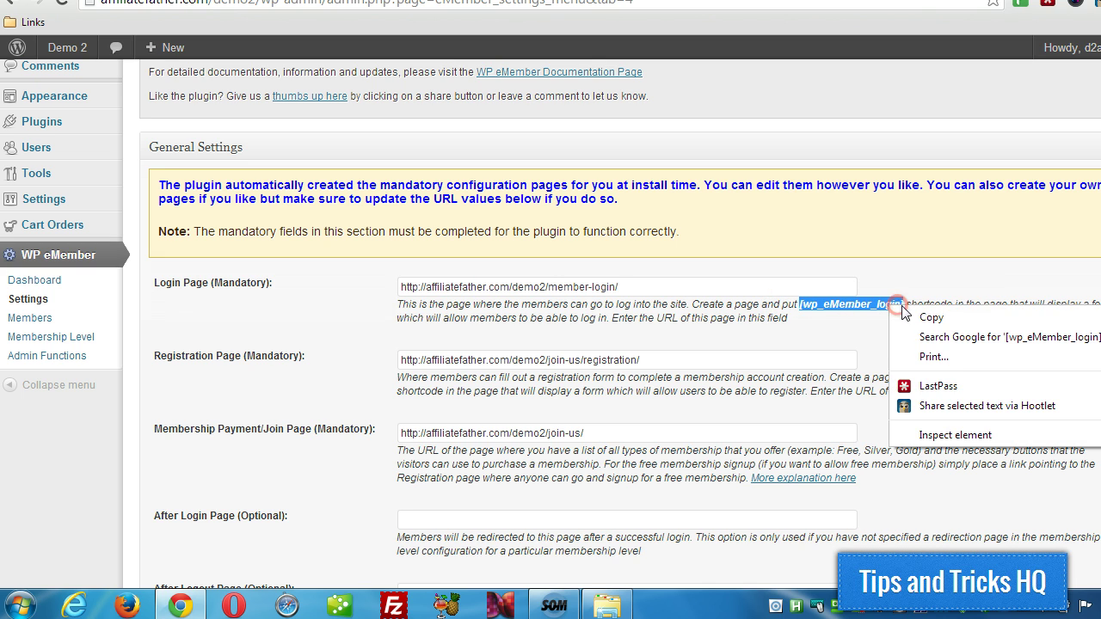
left_click(929, 315)
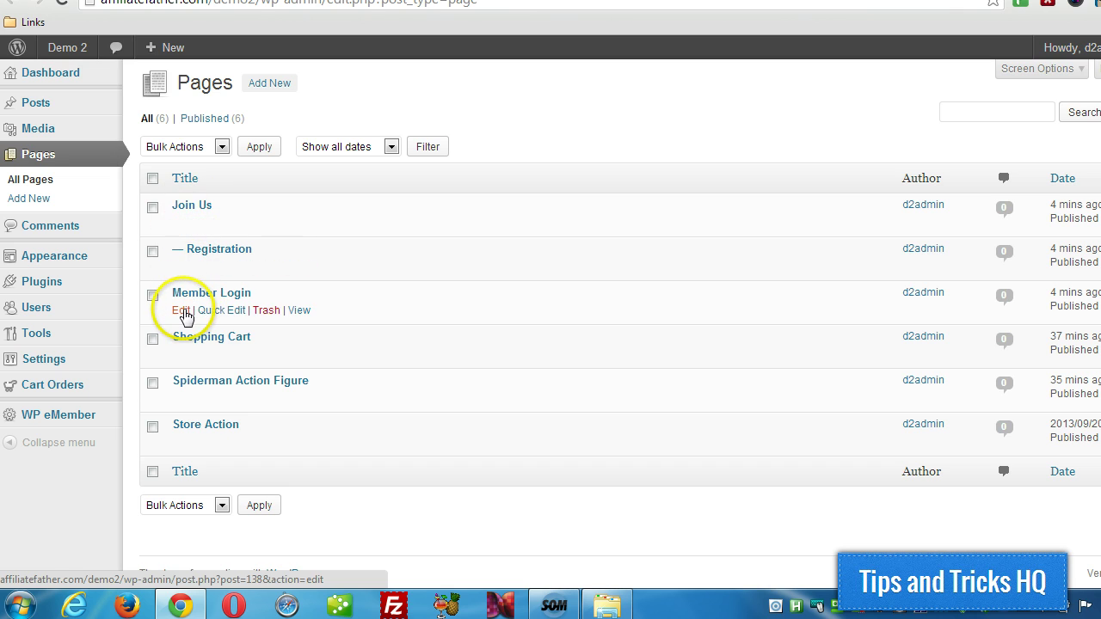
Open the Member Login page for editing, check its shortcode and move the page to the trash
left_click(182, 311)
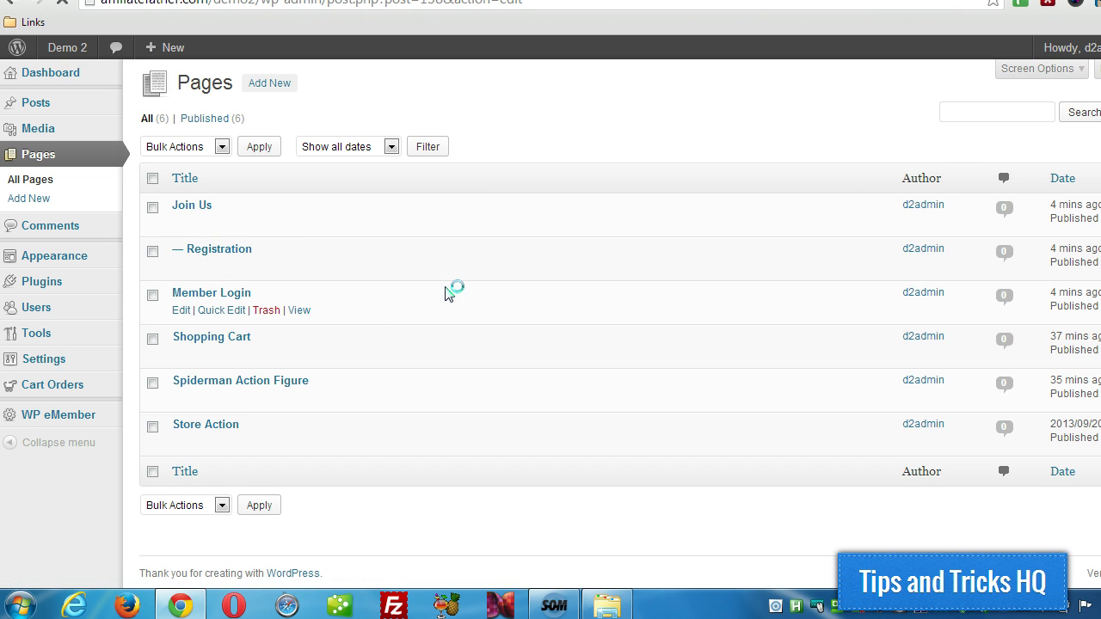
left_click_drag(306, 244, 152, 243)
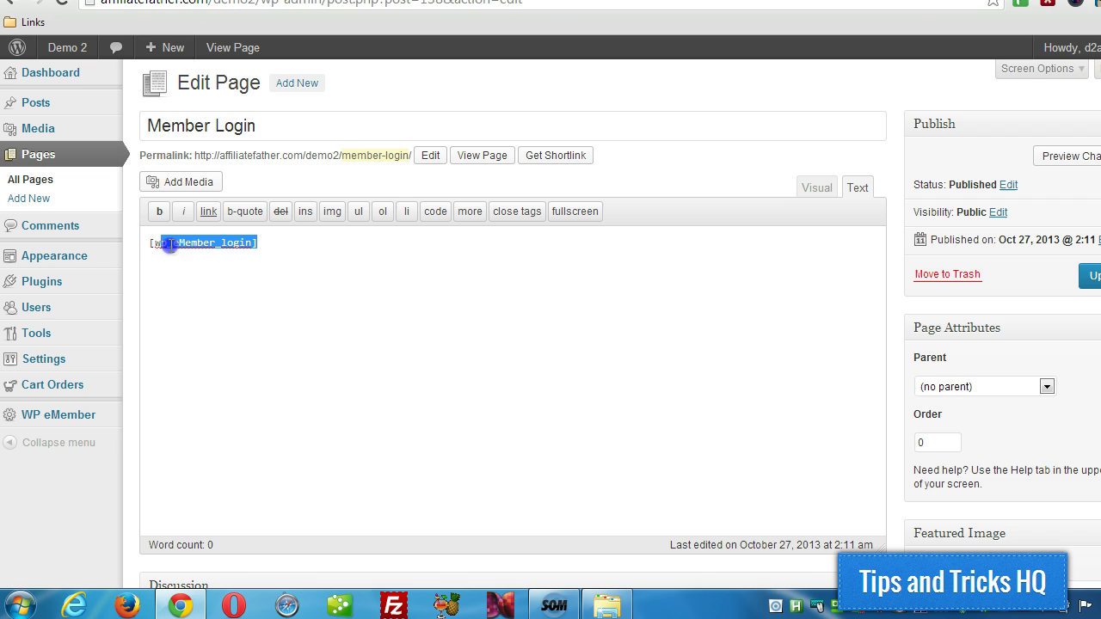
right_click(183, 244)
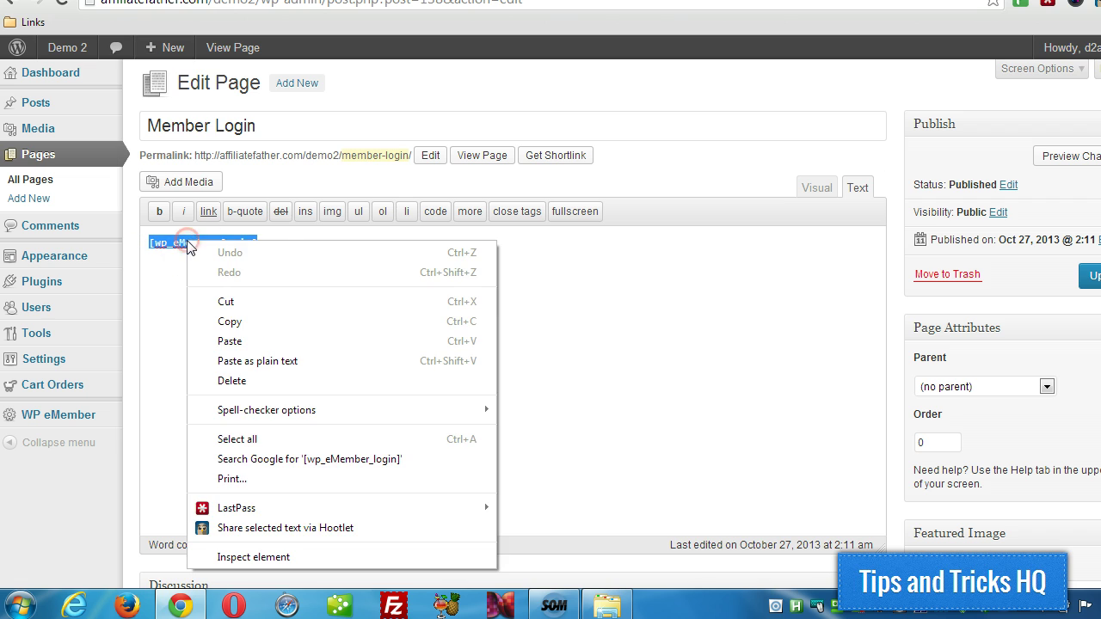
left_click(592, 274)
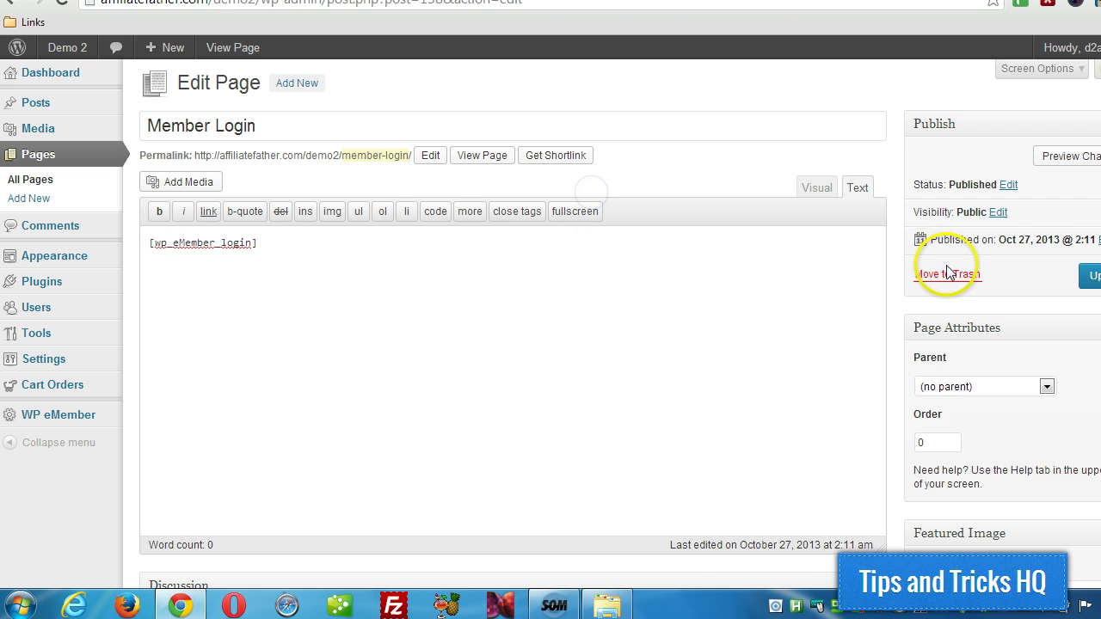
left_click(947, 274)
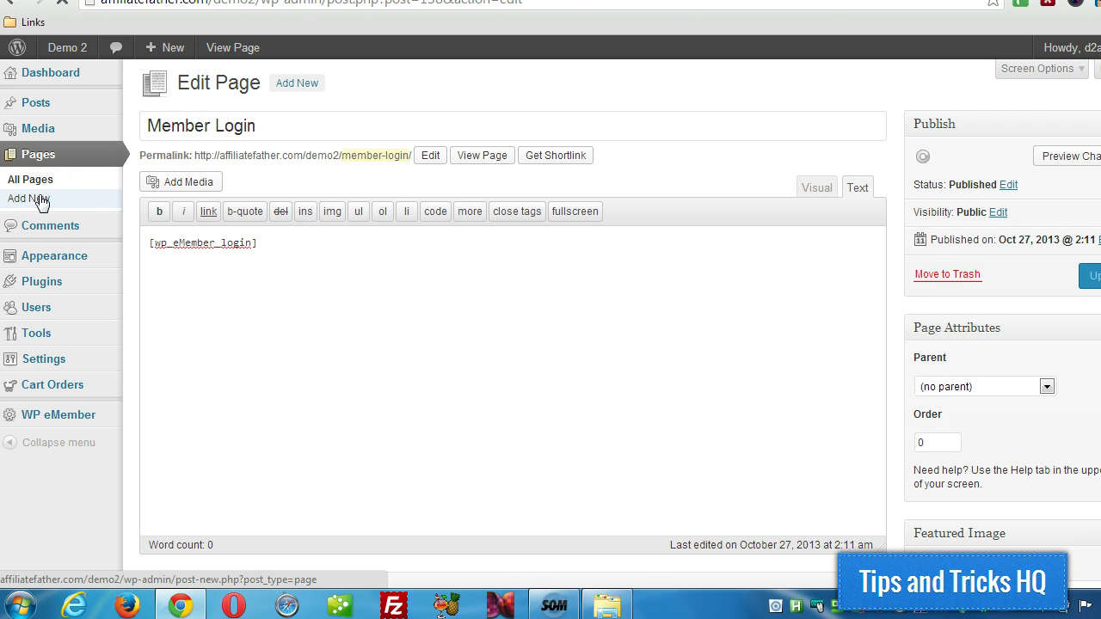
left_click(41, 200)
left_click(443, 114)
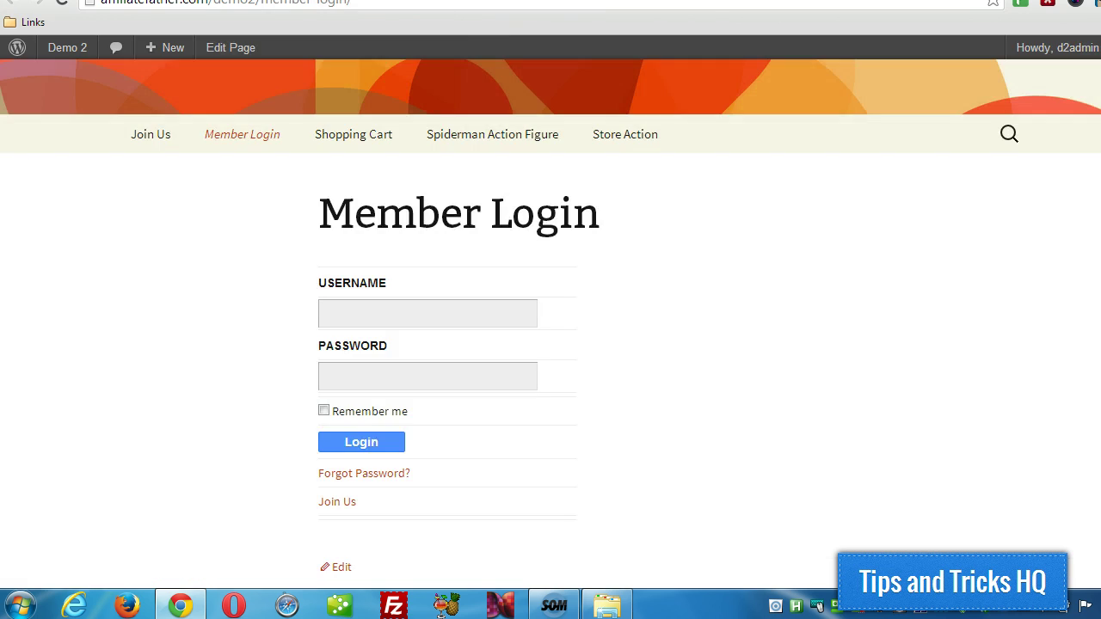
left_click(155, 45)
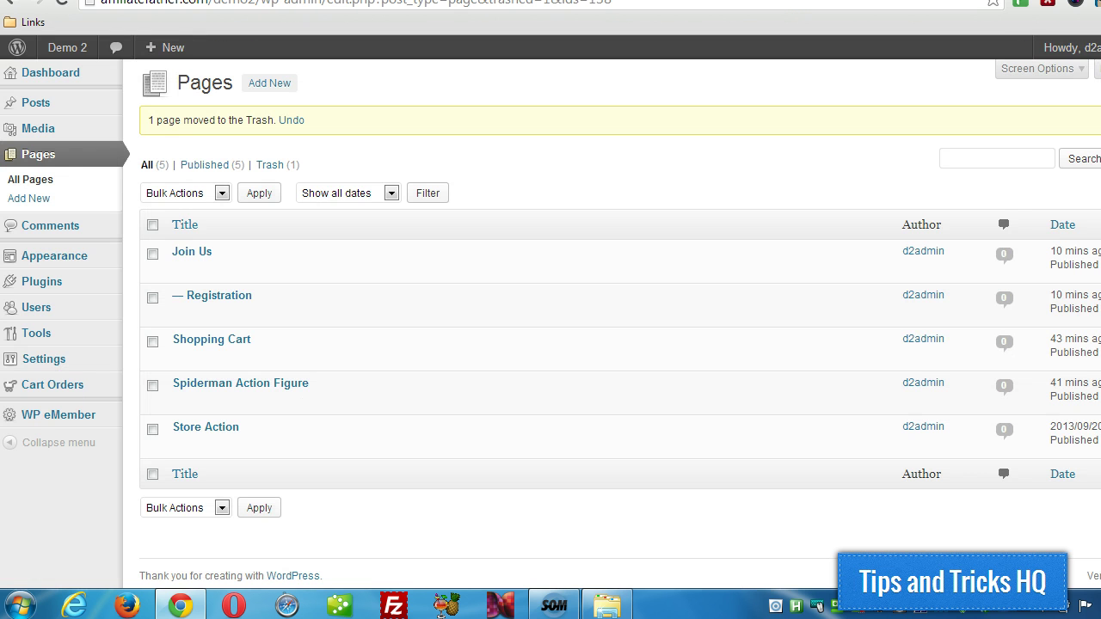
Create and publish a new page titled Login with the [wp_eMember_login] shortcode as its content
left_click(43, 199)
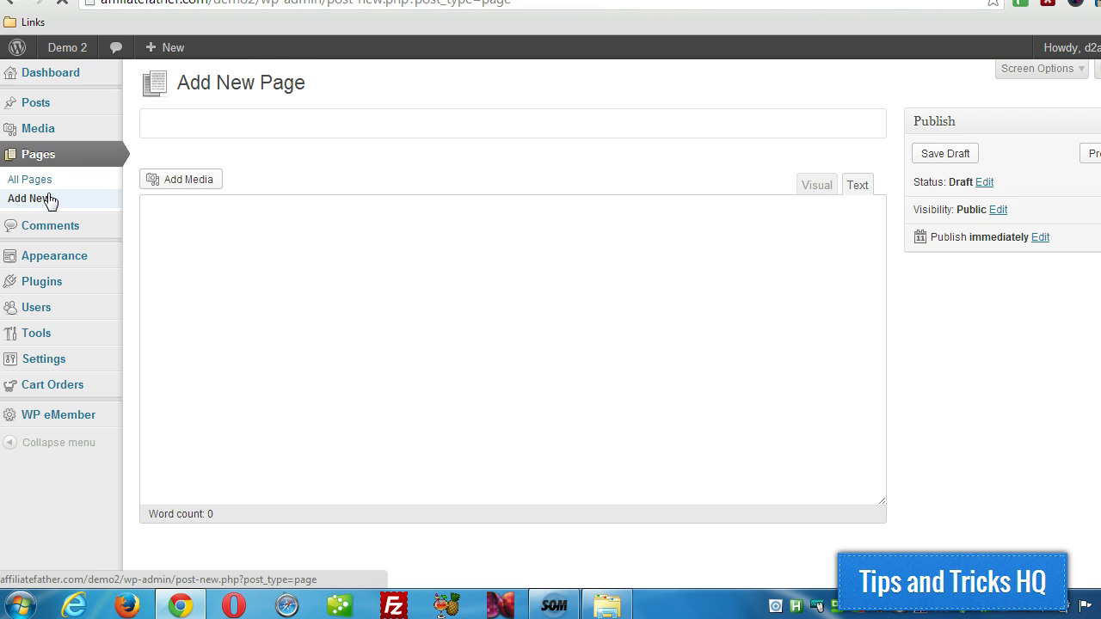
left_click(222, 128)
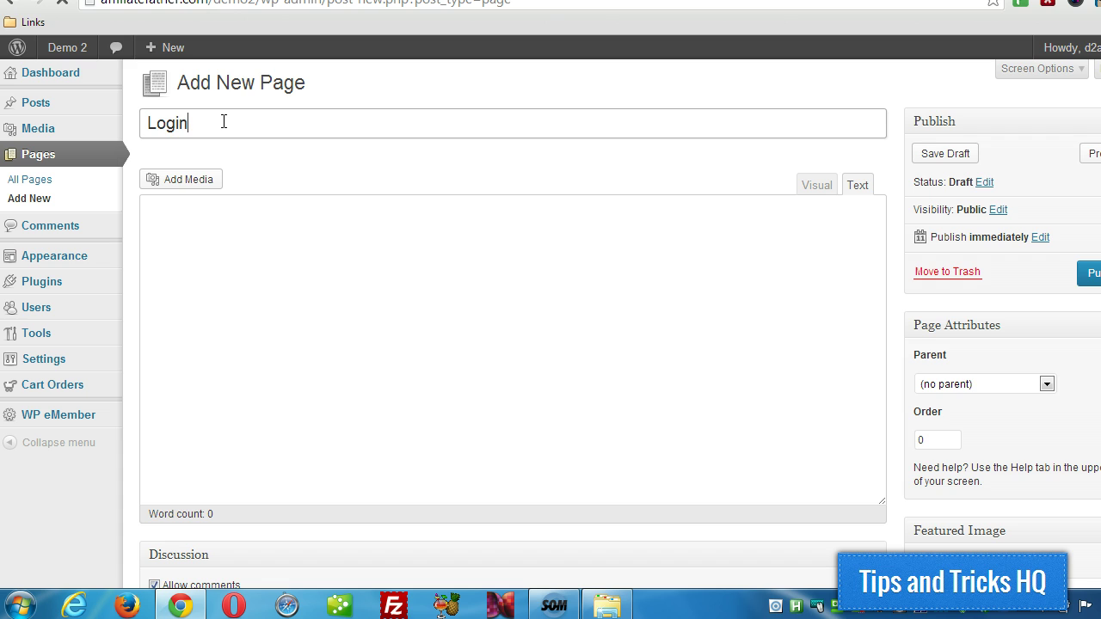
left_click(308, 292)
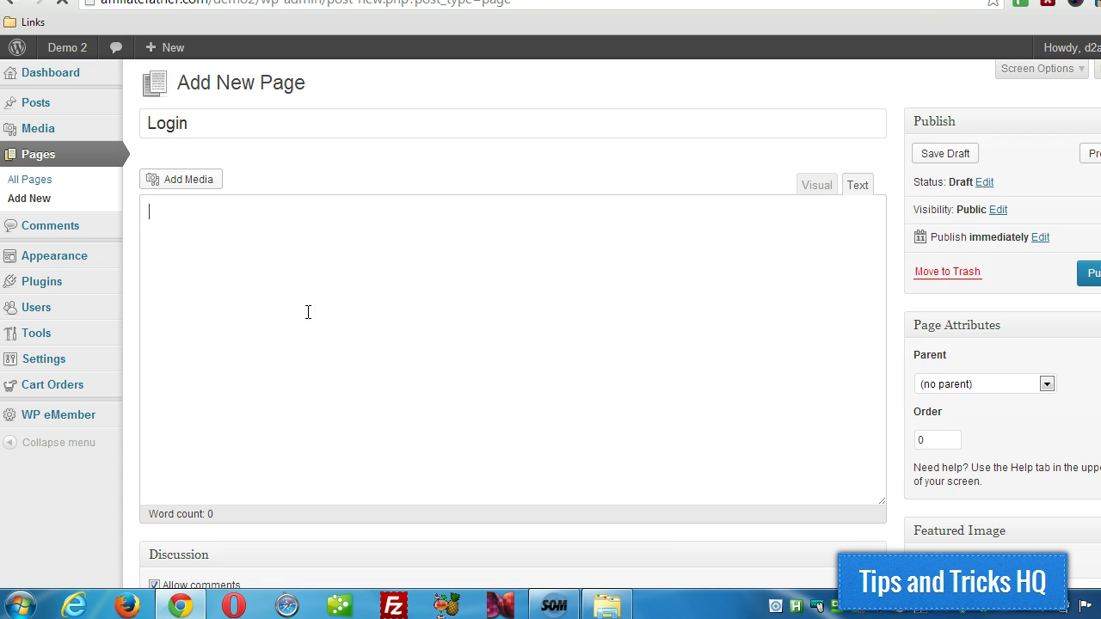
left_click(320, 329)
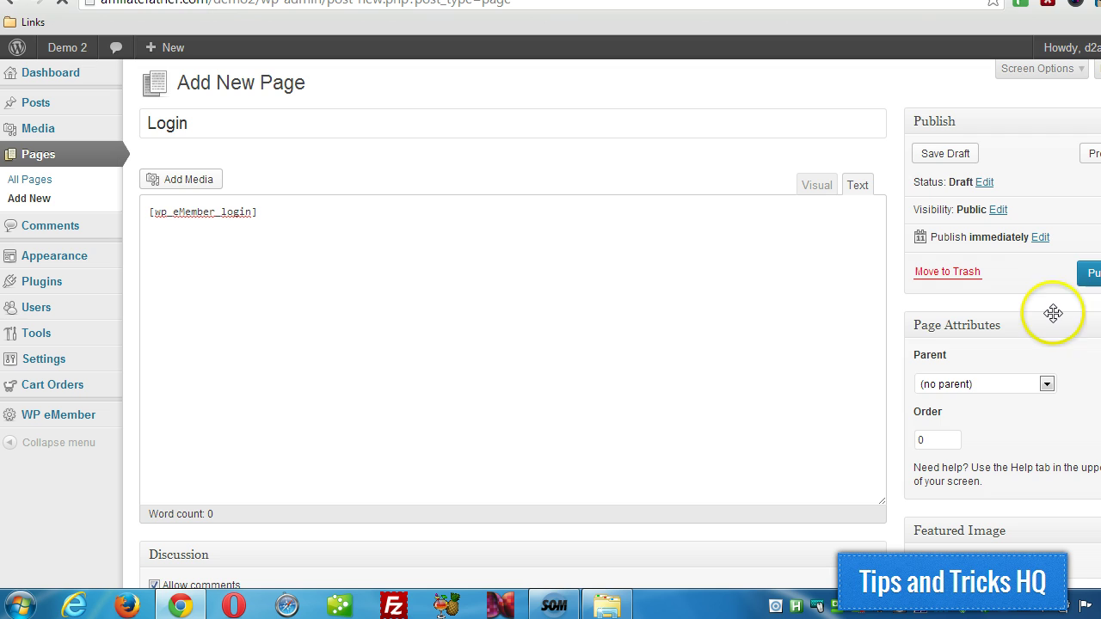
left_click(1090, 275)
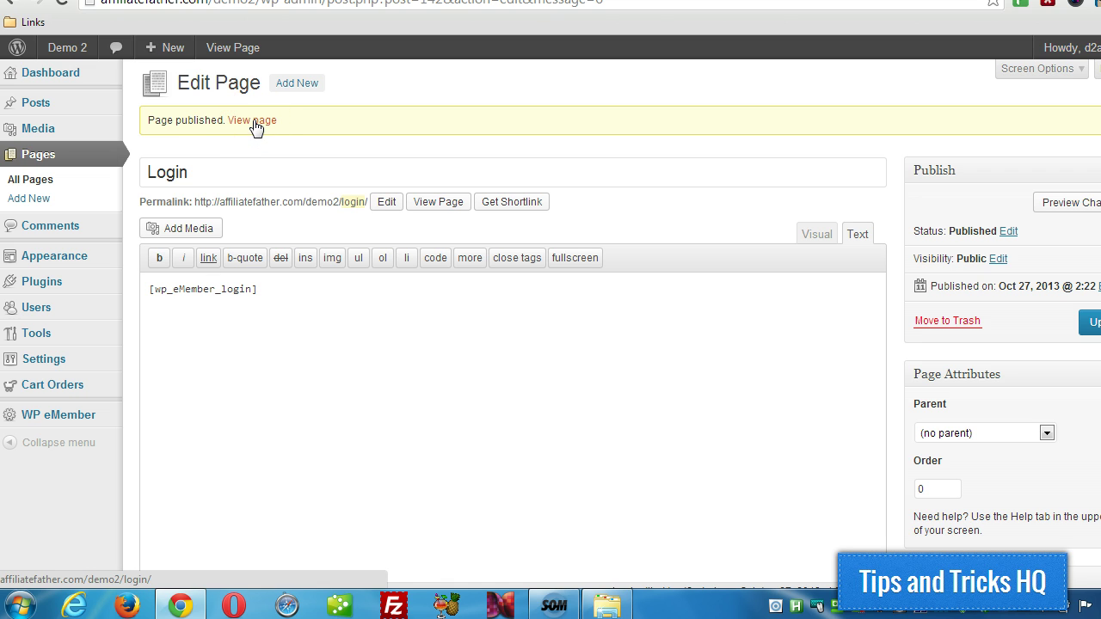
Copy the link address of the published Login page and return to the eMember Pages/Forms settings
right_click(255, 125)
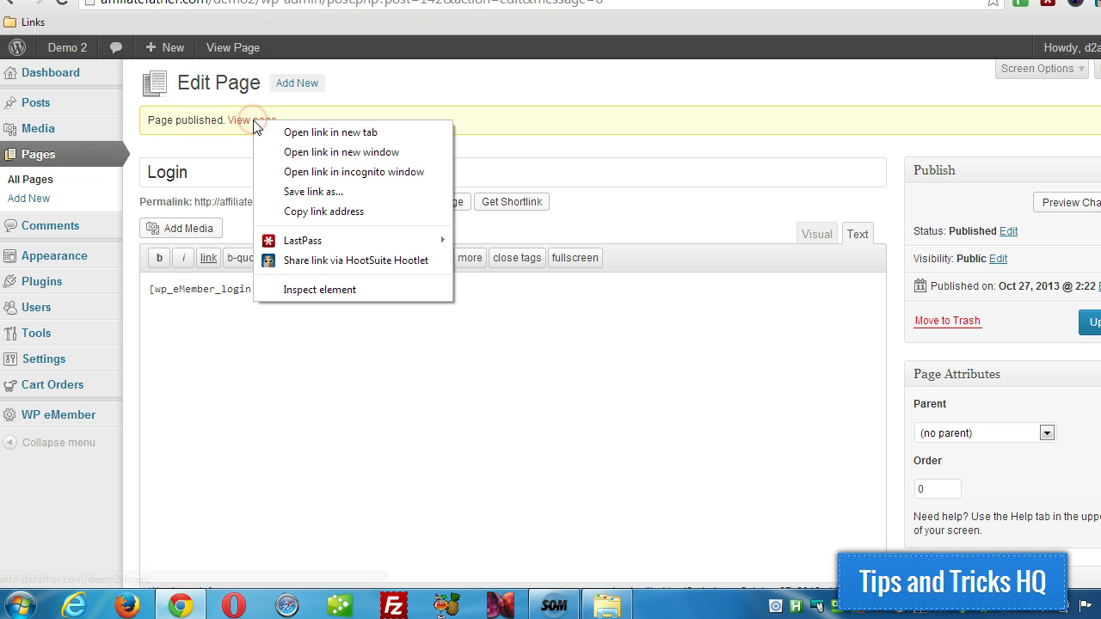
left_click(320, 210)
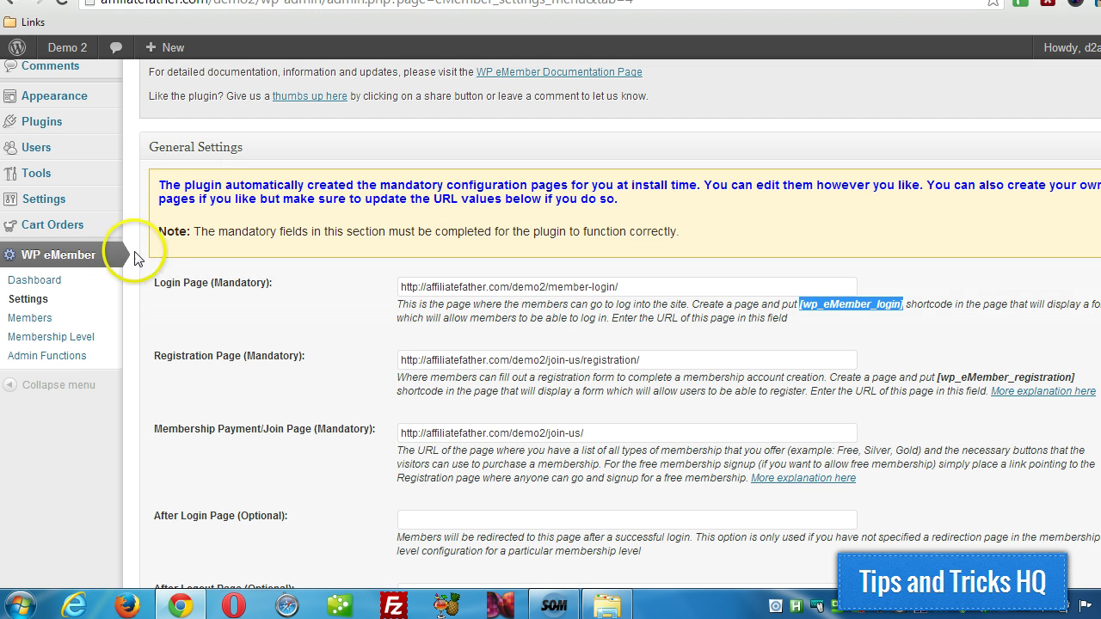
scroll(474, 221, "up", 2)
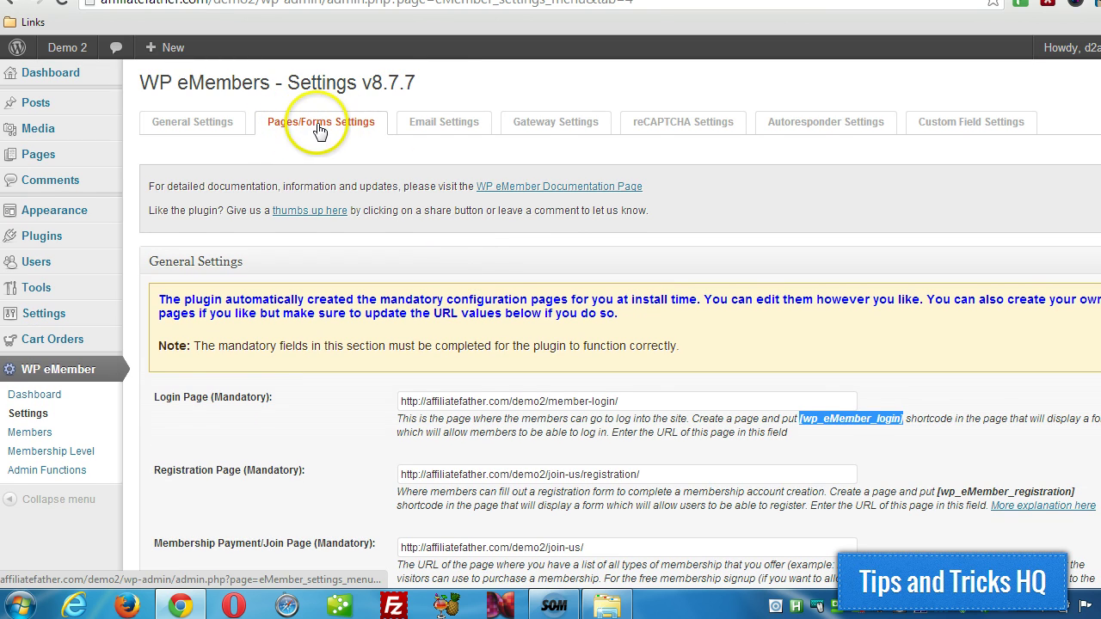
scroll(317, 130, "down", 1)
left_click_drag(617, 315, 592, 315)
left_click_drag(471, 311, 386, 315)
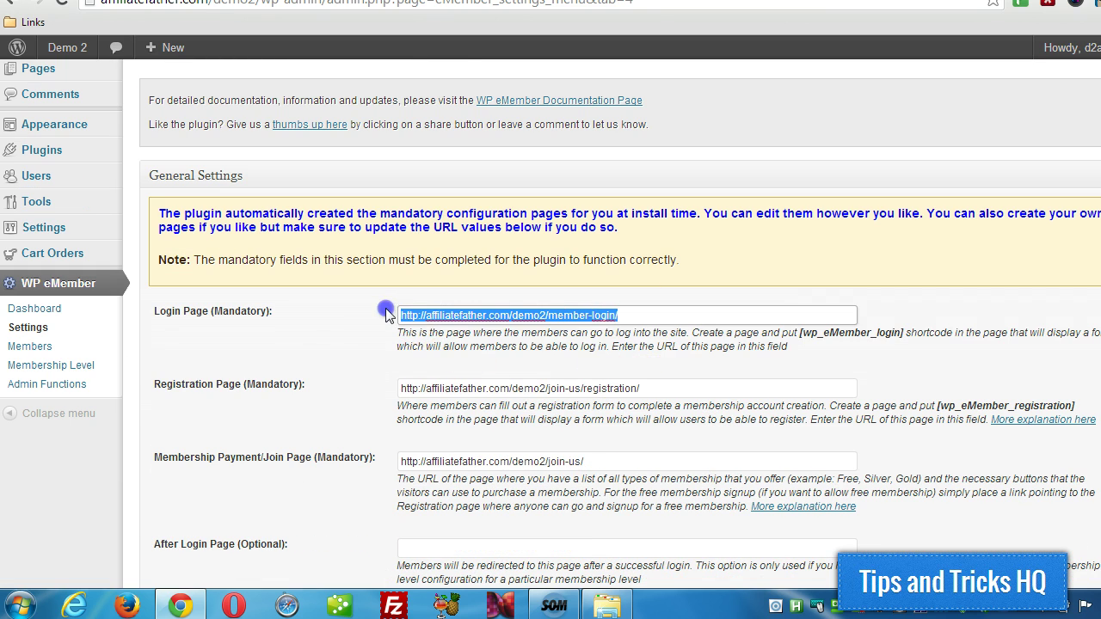
key("ctrl+v")
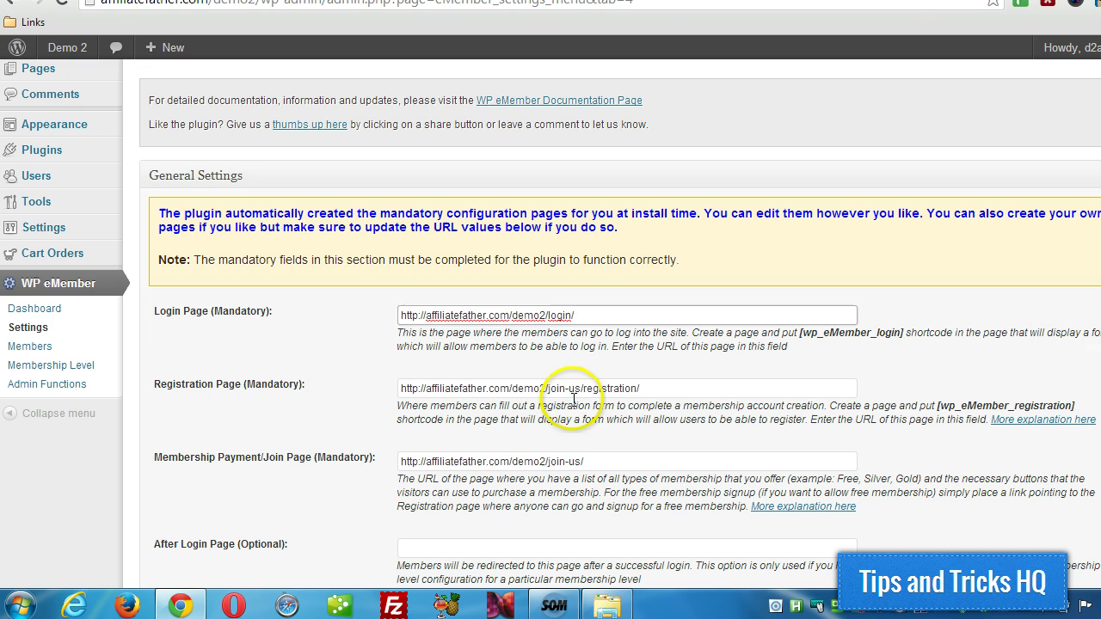
Review the Login Page URL and its [wp_eMember_login] shortcode, and look through the remaining Pages/Forms settings down to the update option
left_click_drag(597, 314, 376, 307)
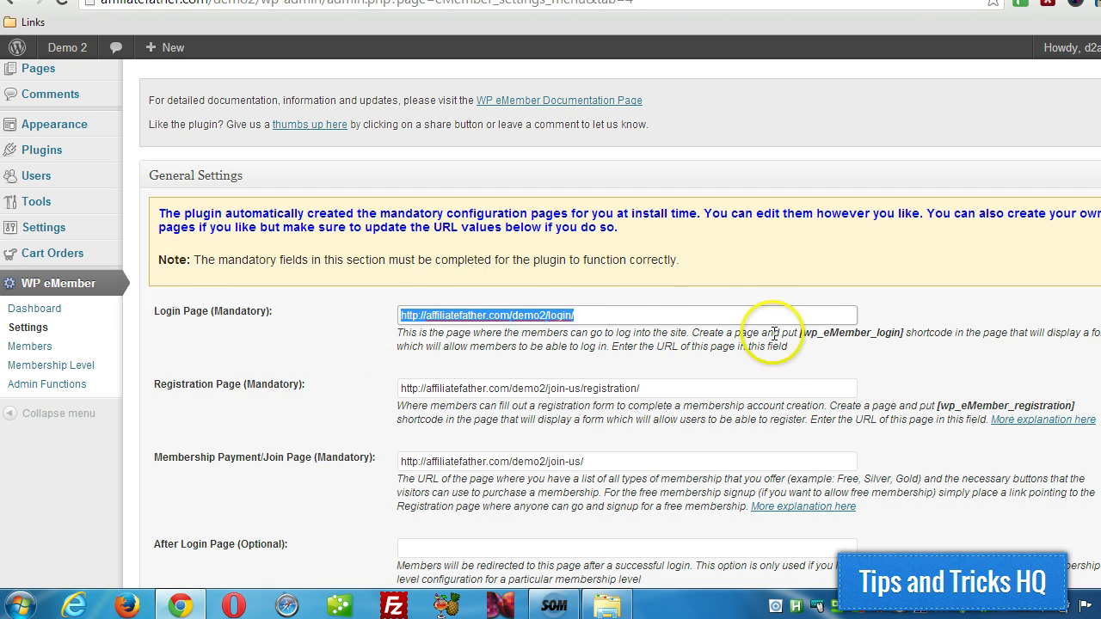
left_click_drag(800, 333, 855, 333)
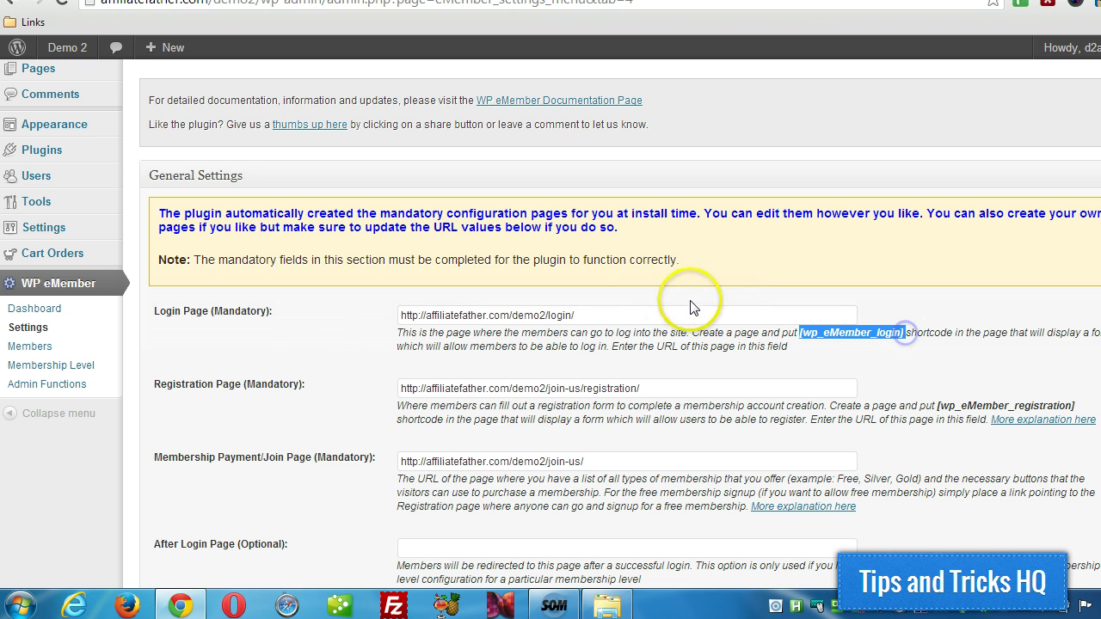
left_click_drag(607, 315, 413, 316)
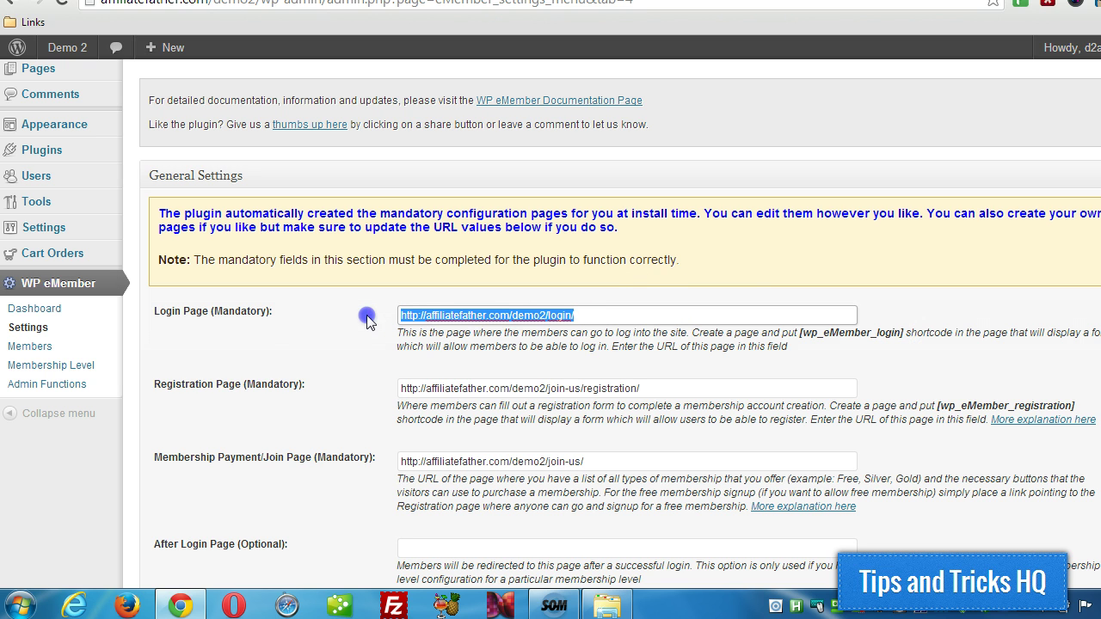
scroll(360, 306, "down", 5)
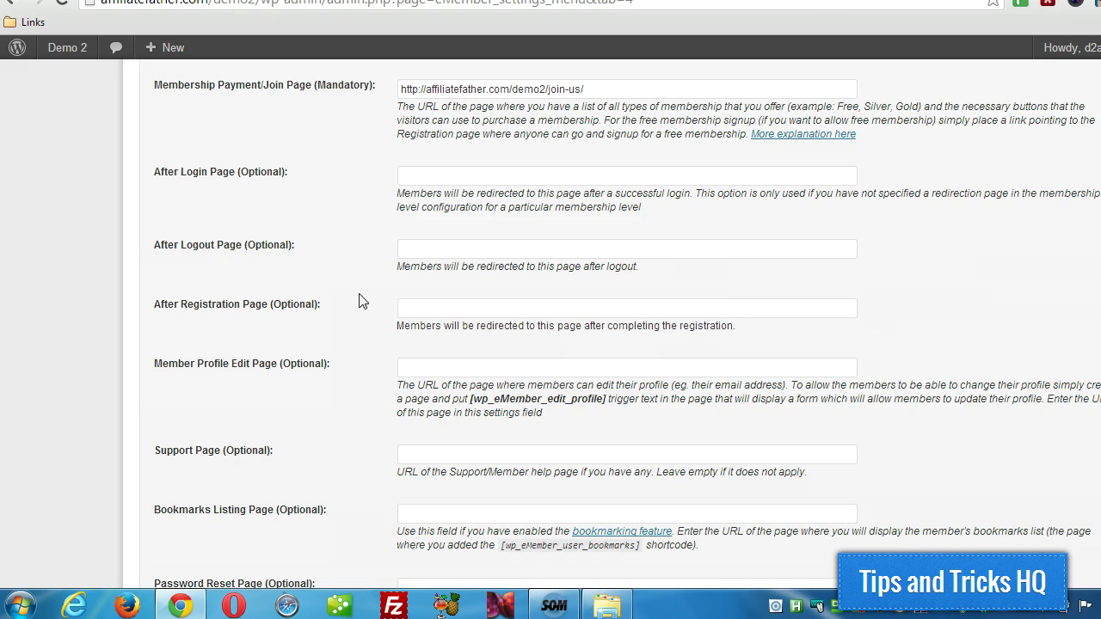
scroll(619, 326, "down", 10)
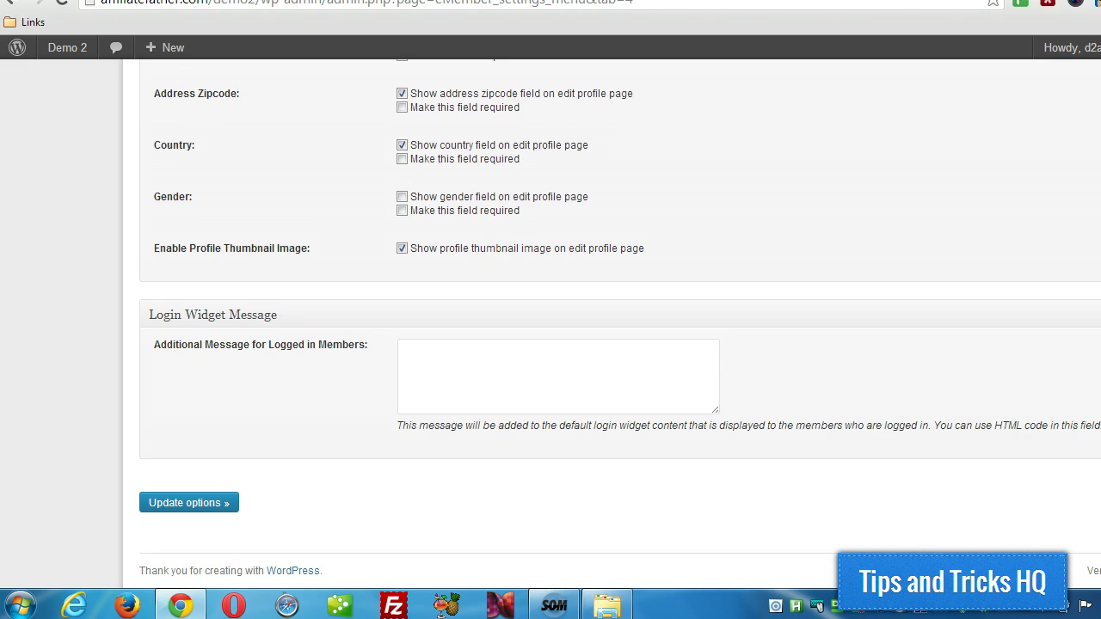
scroll(551, 325, "up", 15)
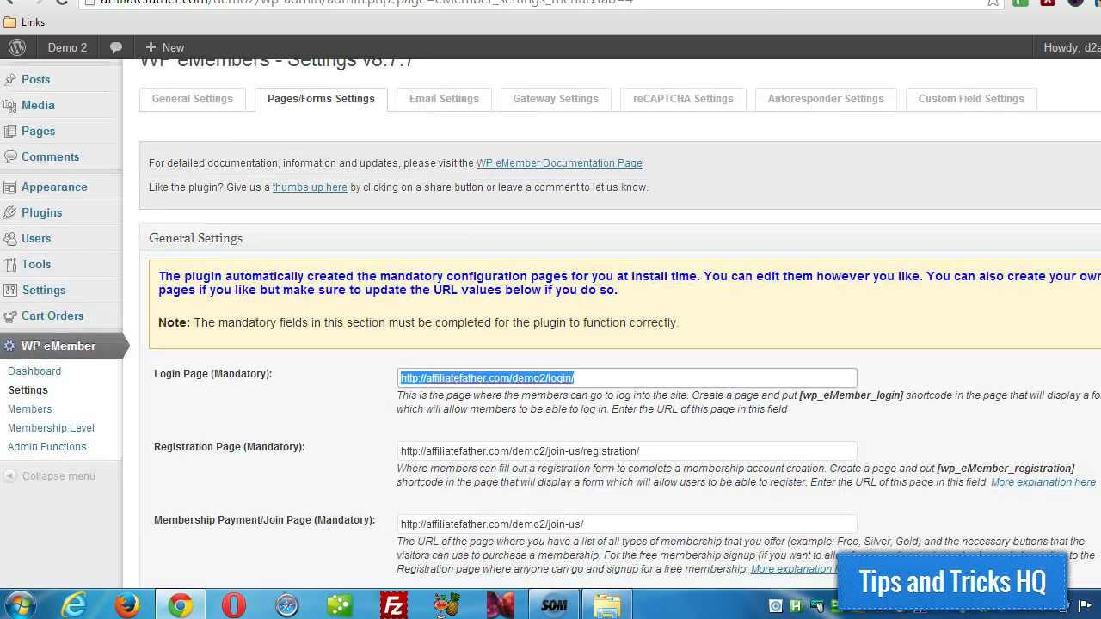
Examine the mandatory Registration Page URL and its [wp_eMember_registration] shortcode, and compare them with the demo site's Registration page
scroll(351, 366, "down", 1)
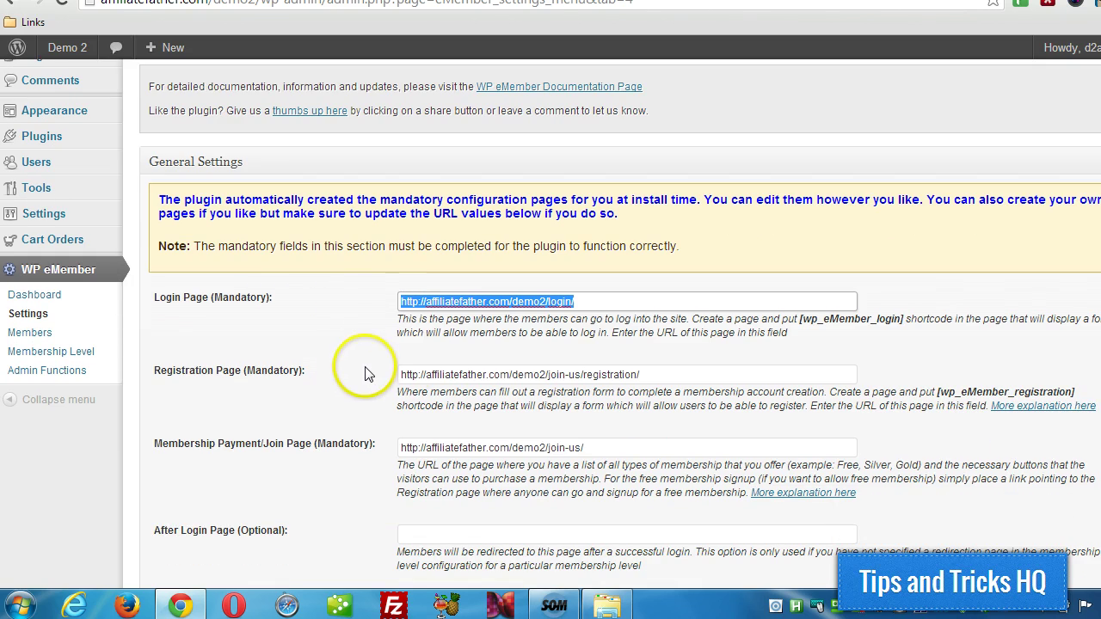
scroll(551, 378, "down", 1)
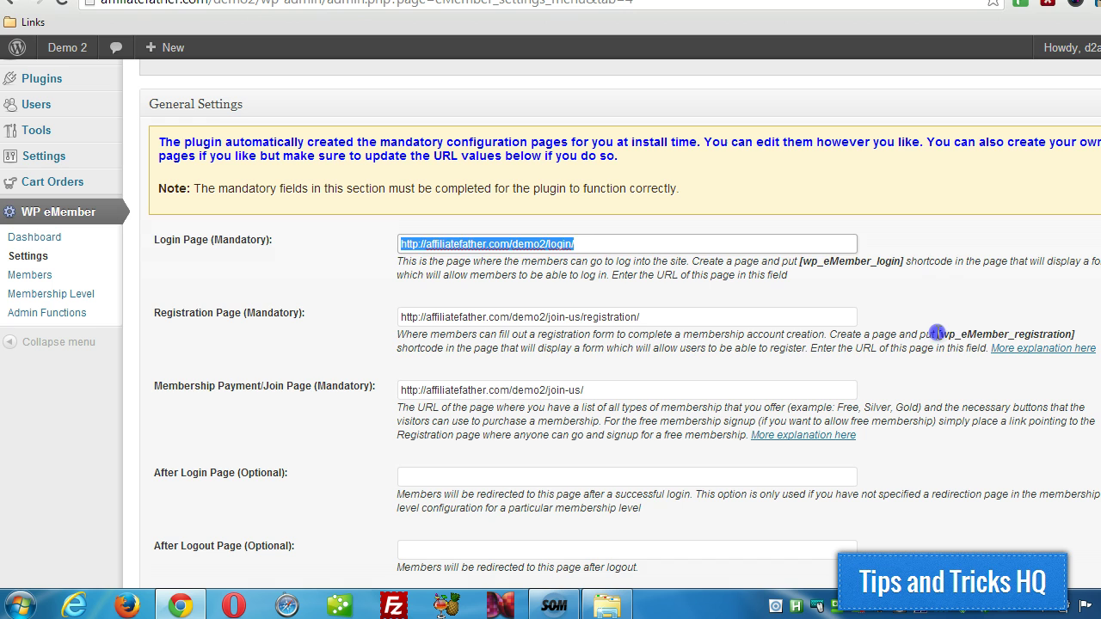
left_click_drag(936, 333, 1074, 333)
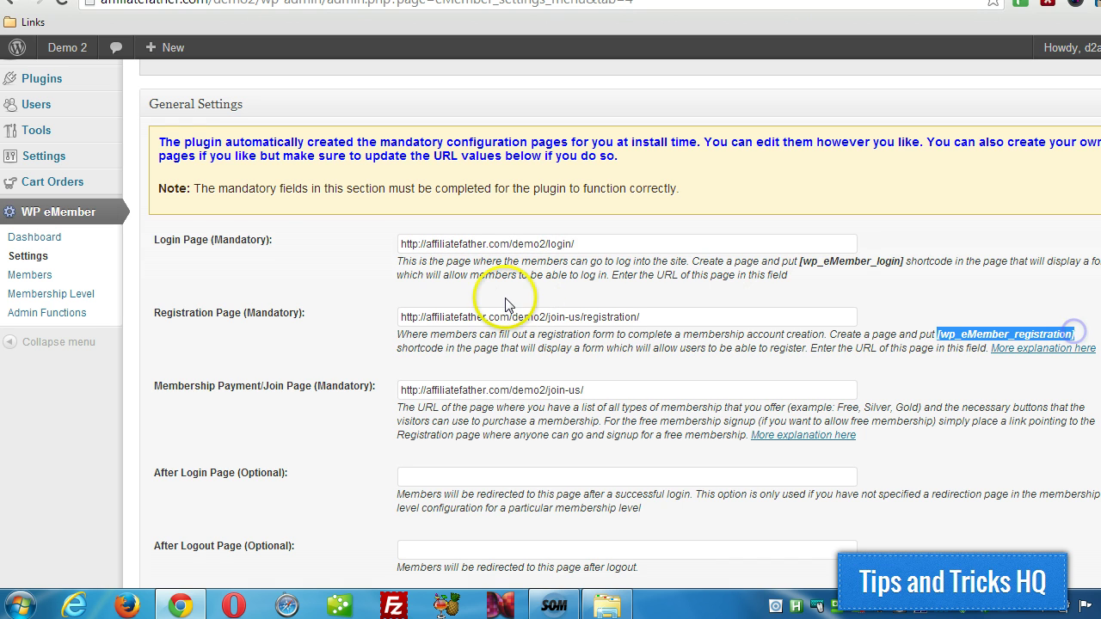
key("ctrl+Tab")
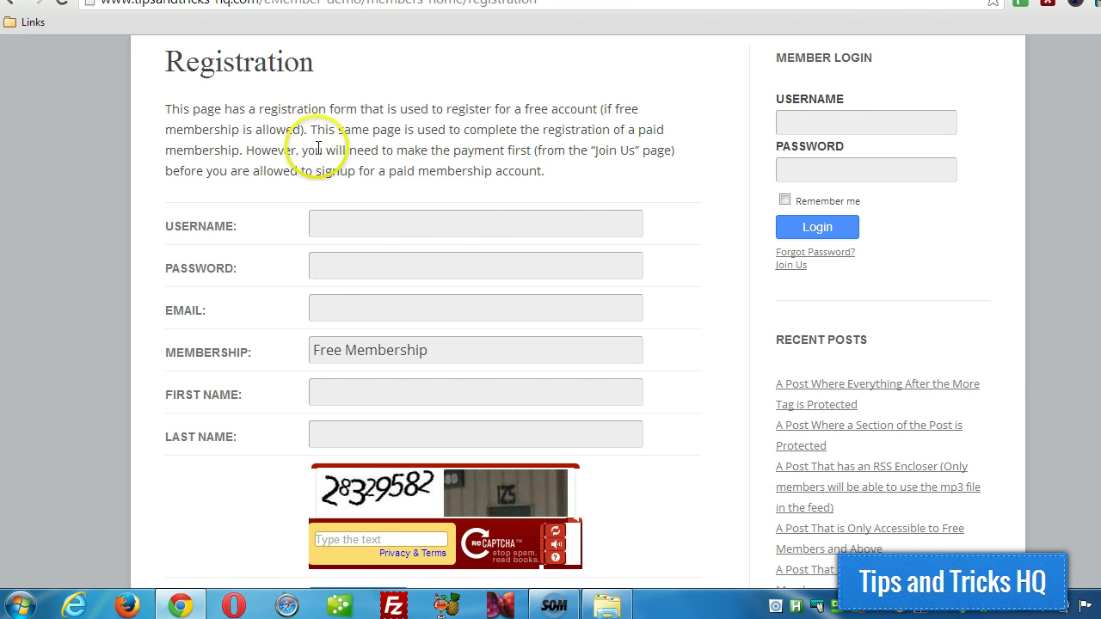
key("ctrl+Tab")
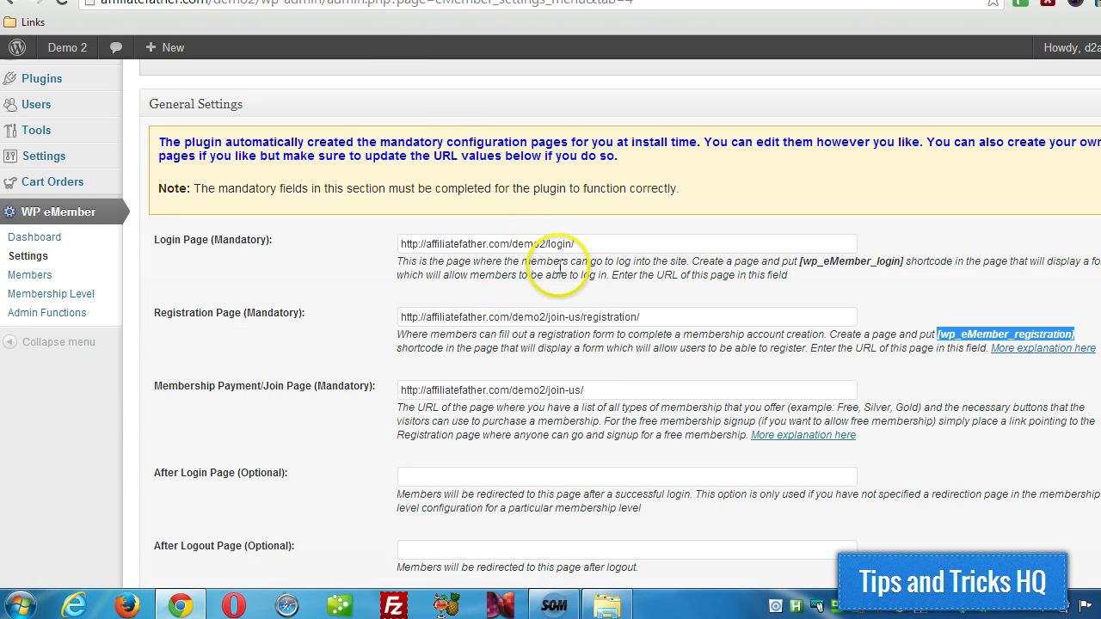
left_click_drag(645, 317, 468, 316)
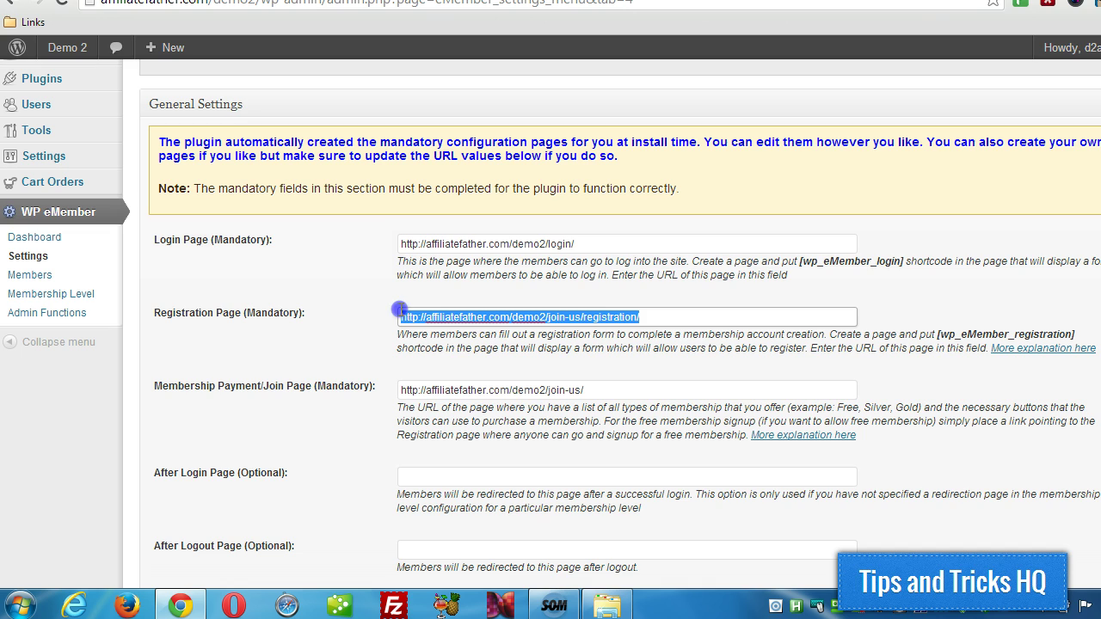
Examine the mandatory Membership Payment/Join Page URL in the General Settings section
scroll(357, 309, "down", 1)
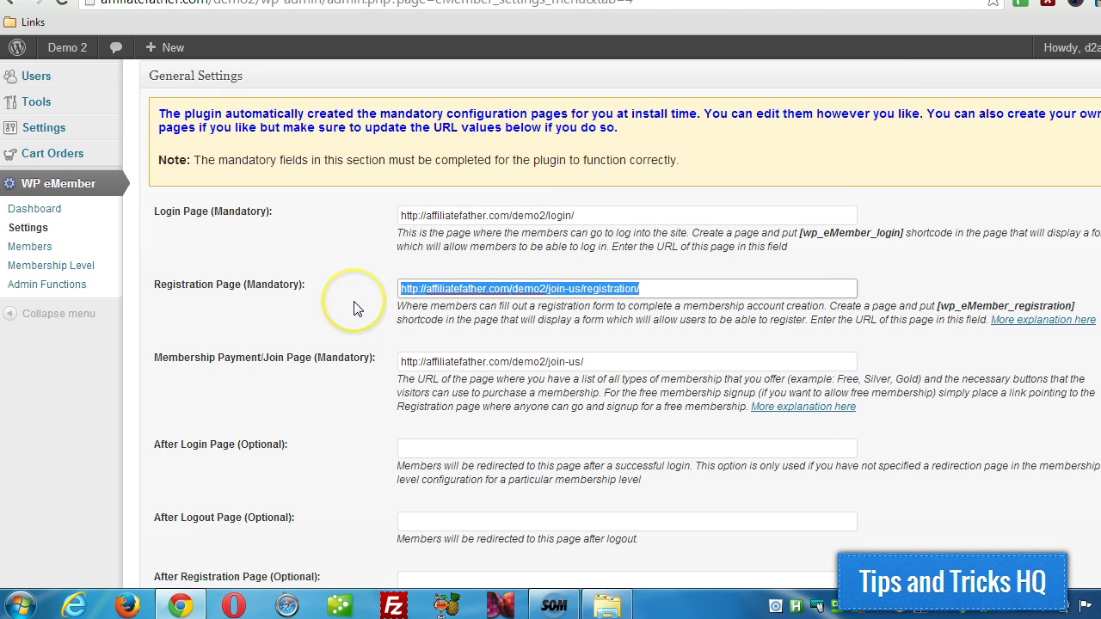
scroll(357, 310, "down", 1)
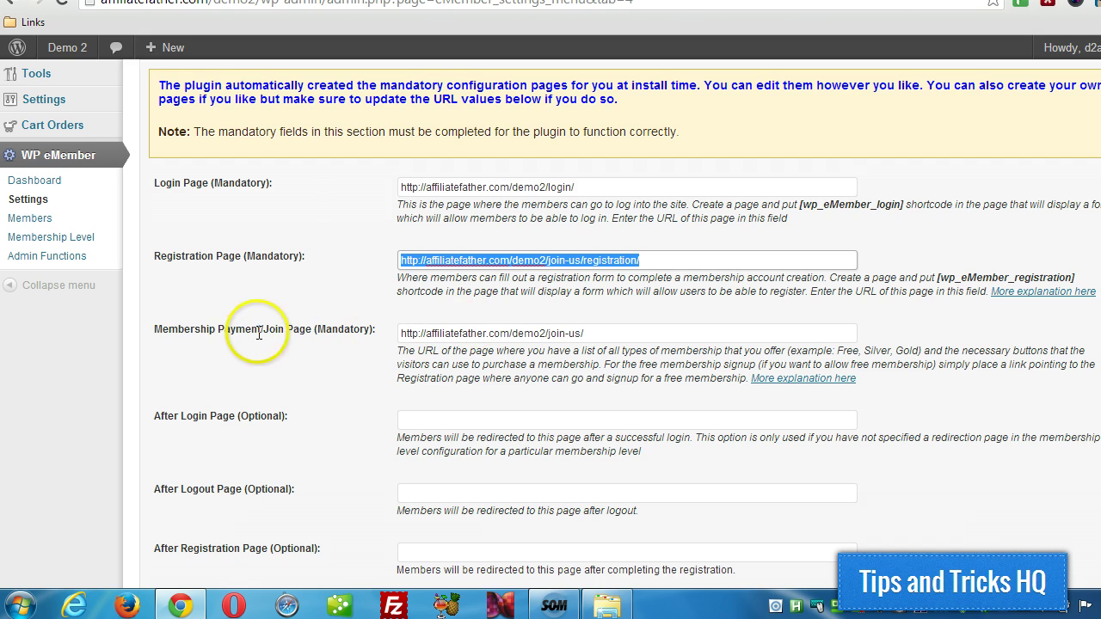
left_click(588, 333)
left_click_drag(588, 334, 370, 340)
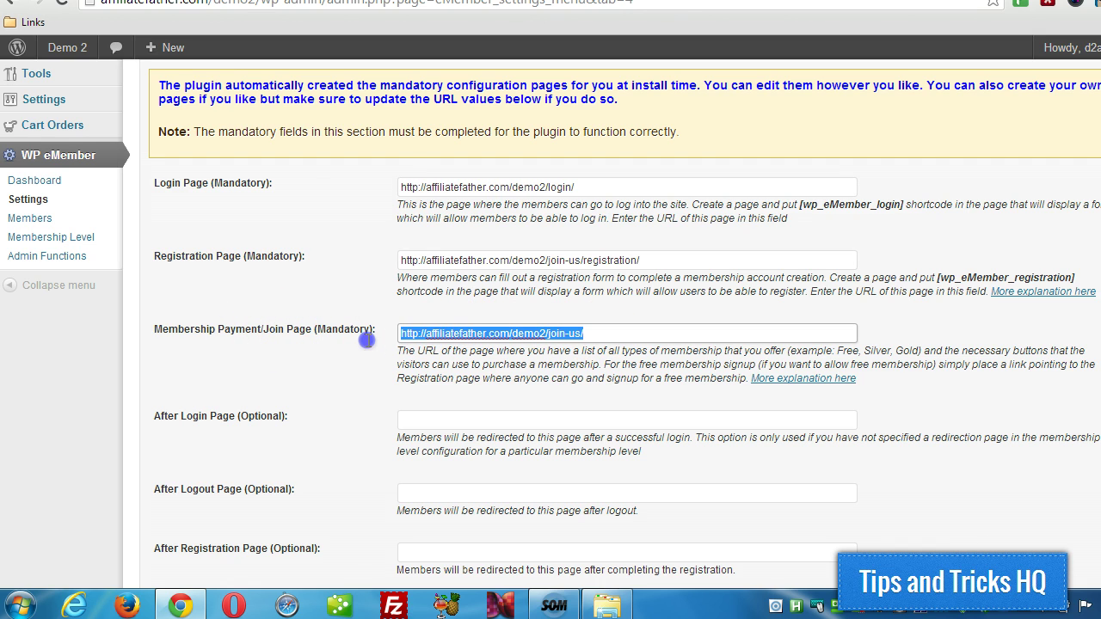
left_click(513, 334)
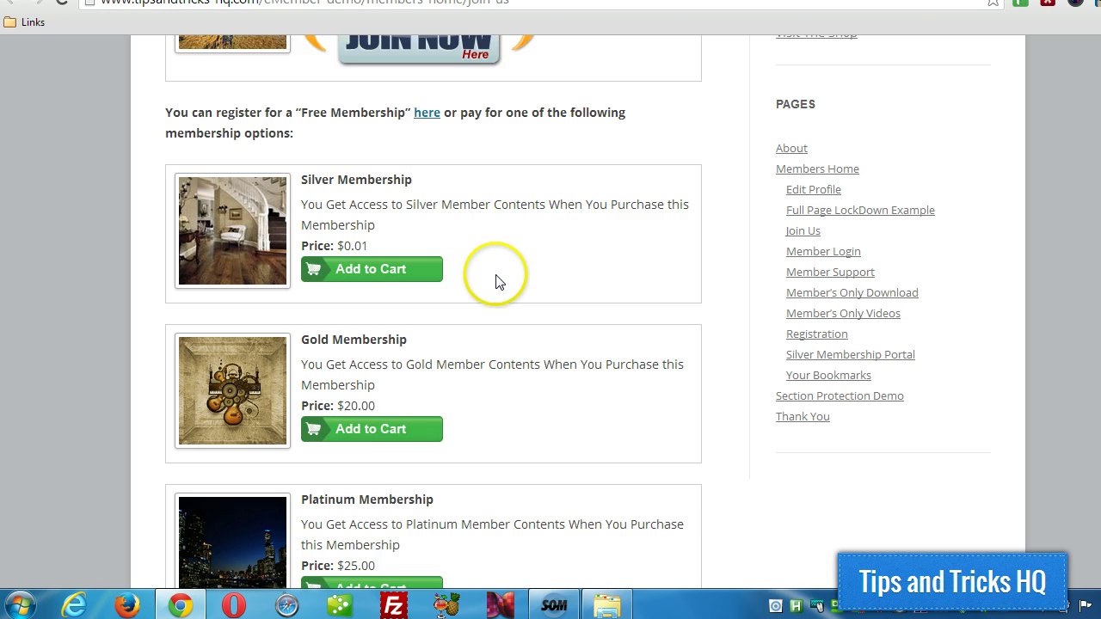
Look through the membership options and feature comparison table on the demo site's Join Us page, and return to the eMember settings
scroll(496, 281, "down", 1)
scroll(499, 282, "down", 1)
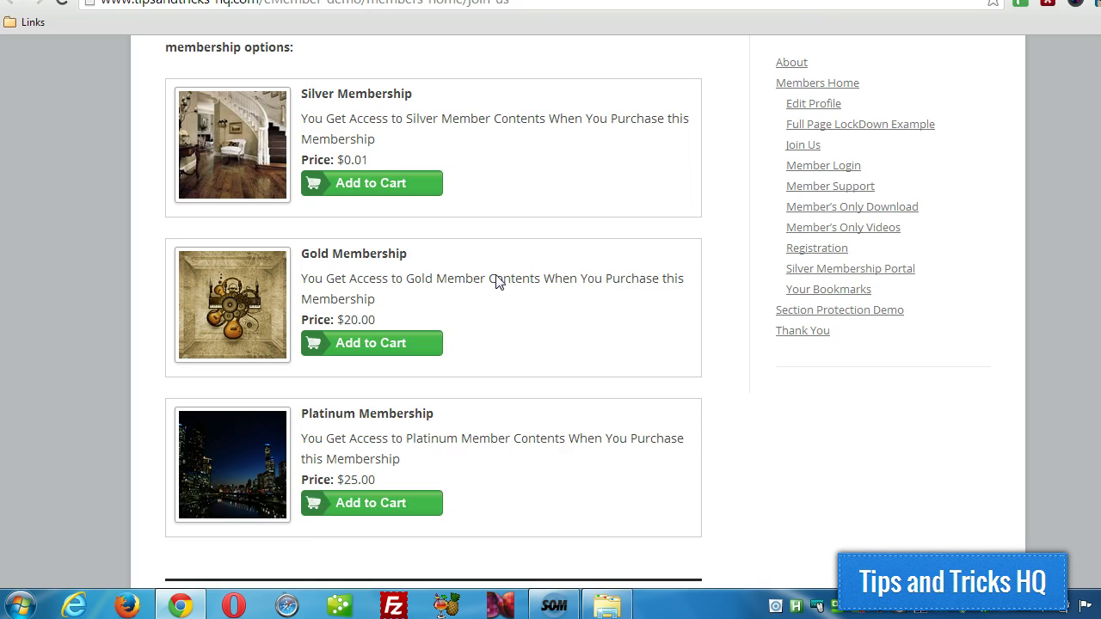
scroll(496, 275, "up", 7)
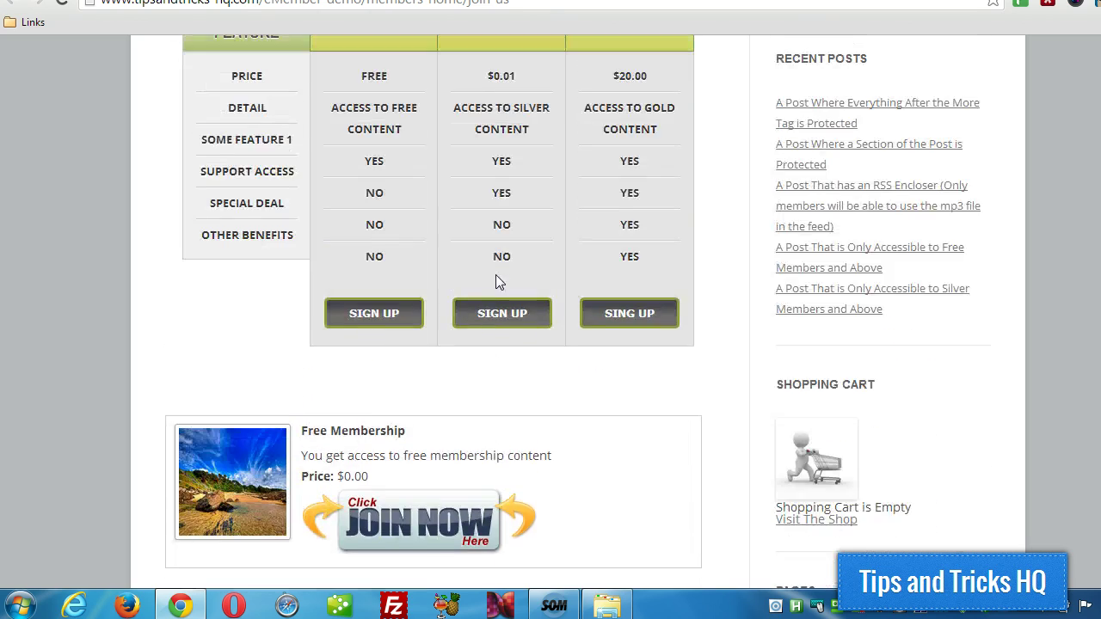
scroll(495, 282, "up", 4)
scroll(495, 282, "down", 5)
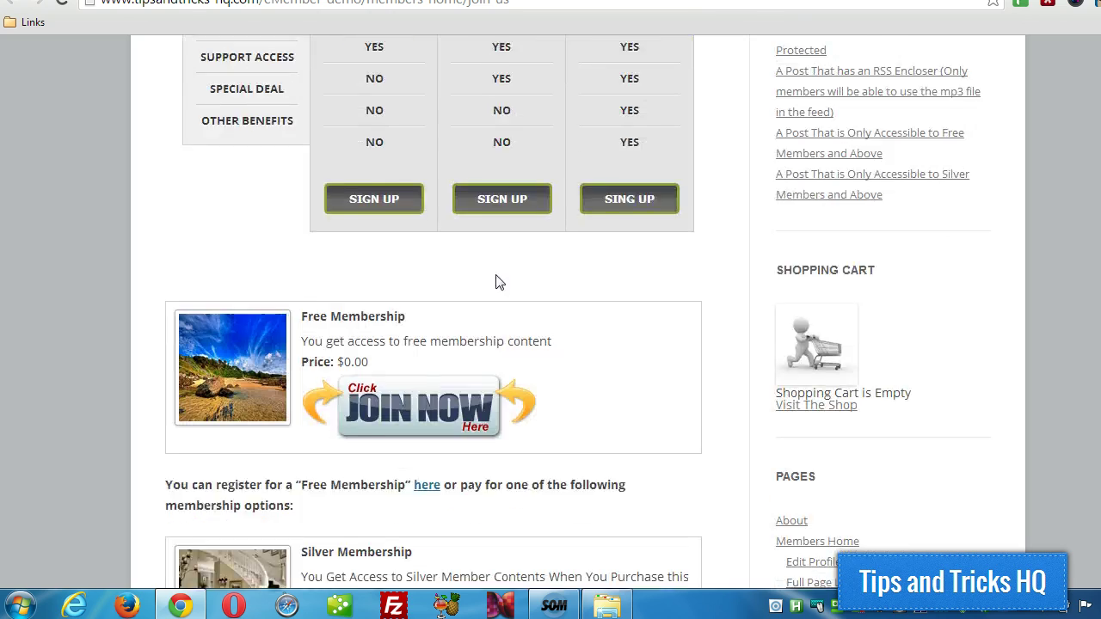
scroll(495, 282, "down", 7)
key("ctrl+Tab")
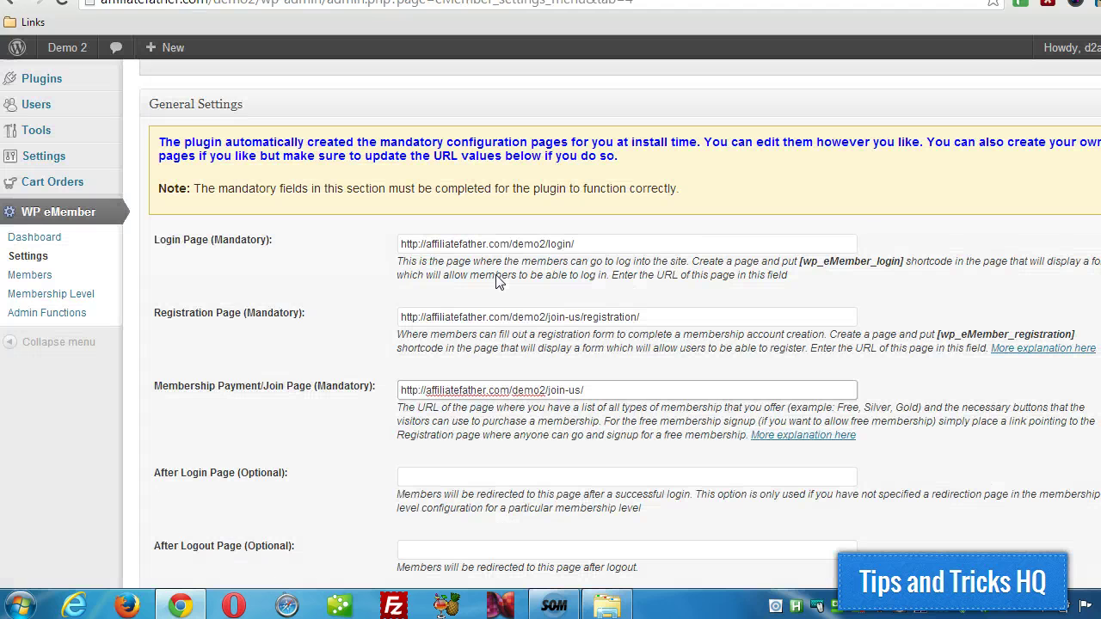